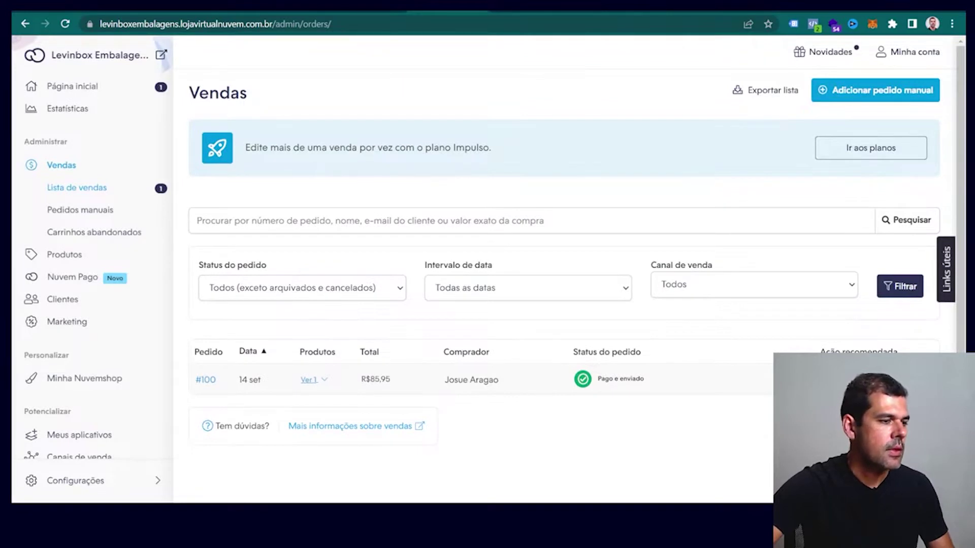
Open the store's domain settings and check the domain that is currently linked.
{"action": "scroll", "coordinate": [113, 454], "scroll_direction": "down", "scroll_amount": 2}
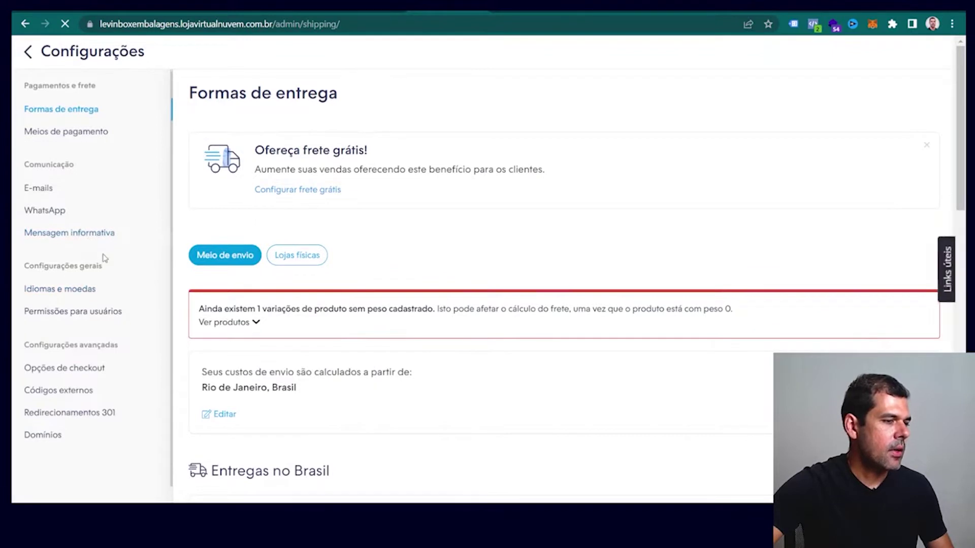
{"action": "scroll", "coordinate": [104, 258], "scroll_direction": "down", "scroll_amount": 1}
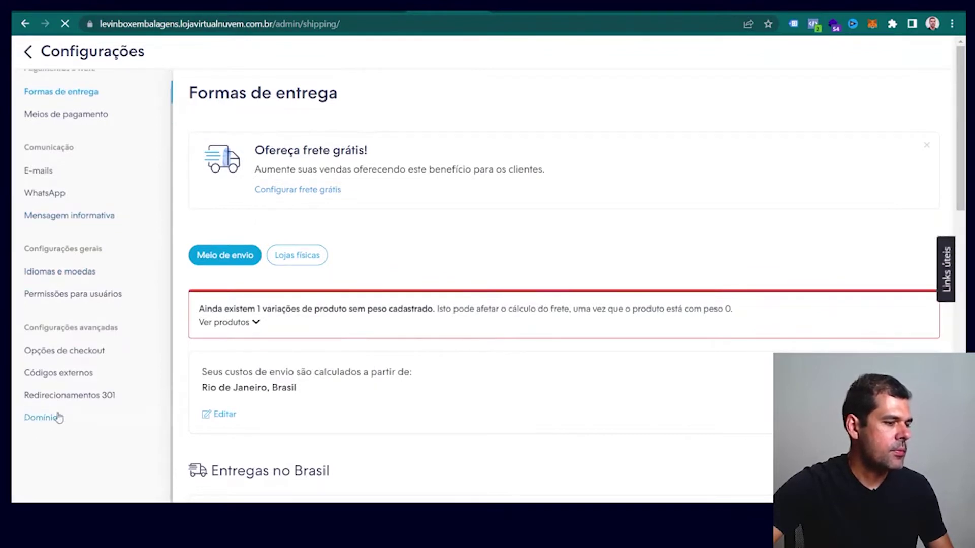
{"action": "left_click", "coordinate": [43, 421]}
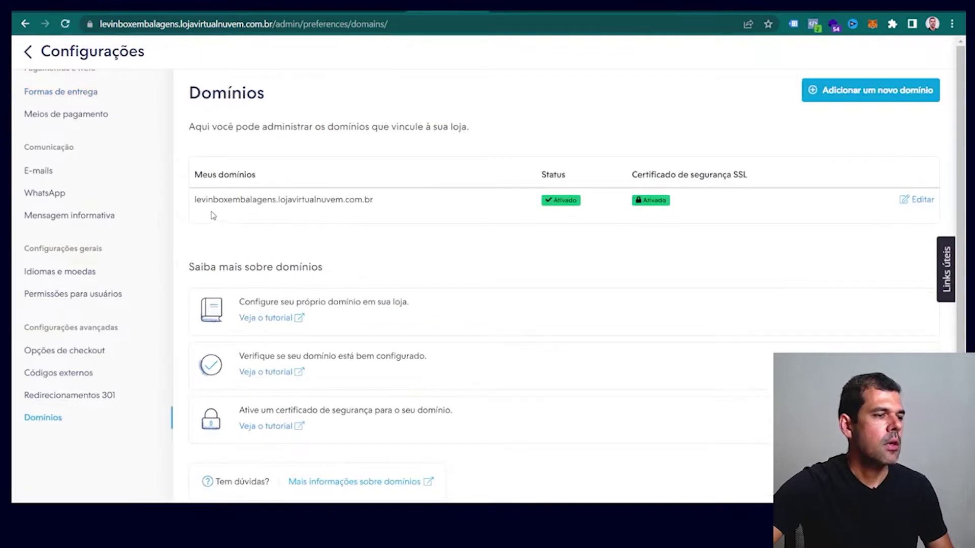
{"action": "left_click_drag", "start_coordinate": [196, 199], "coordinate": [376, 204]}
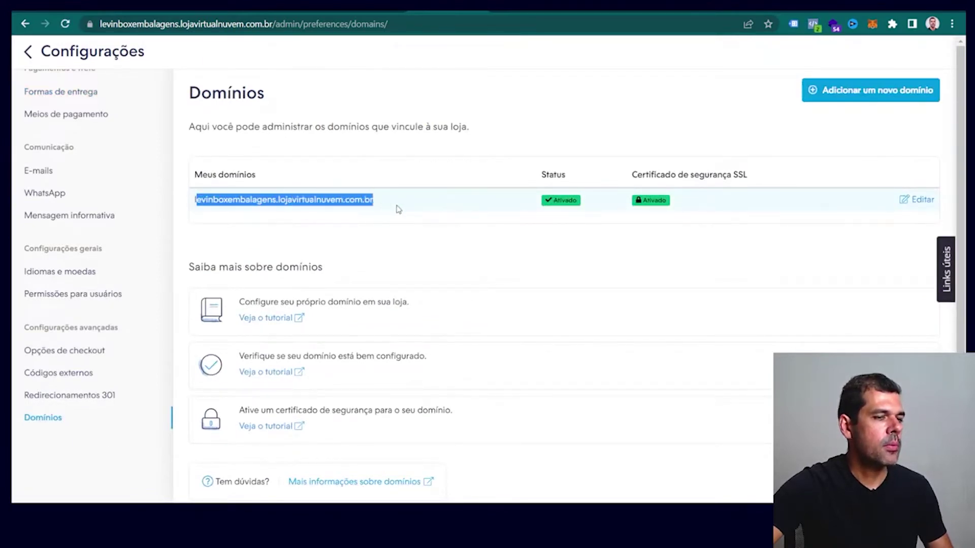
{"action": "left_click", "coordinate": [426, 204]}
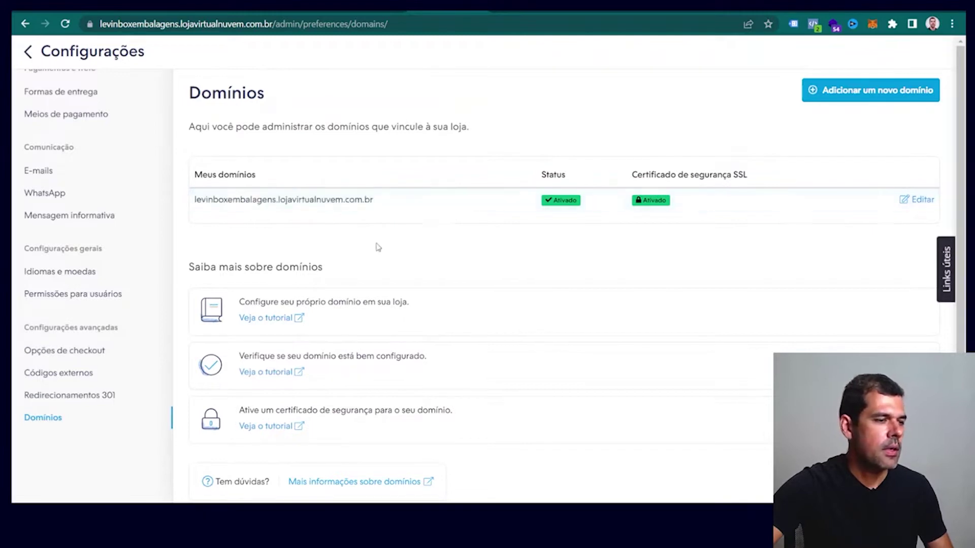
Open the tutorial on configuring an own domain and follow its link to "Como usar um domínio próprio na Nuvemshop?".
{"action": "left_click", "coordinate": [265, 319]}
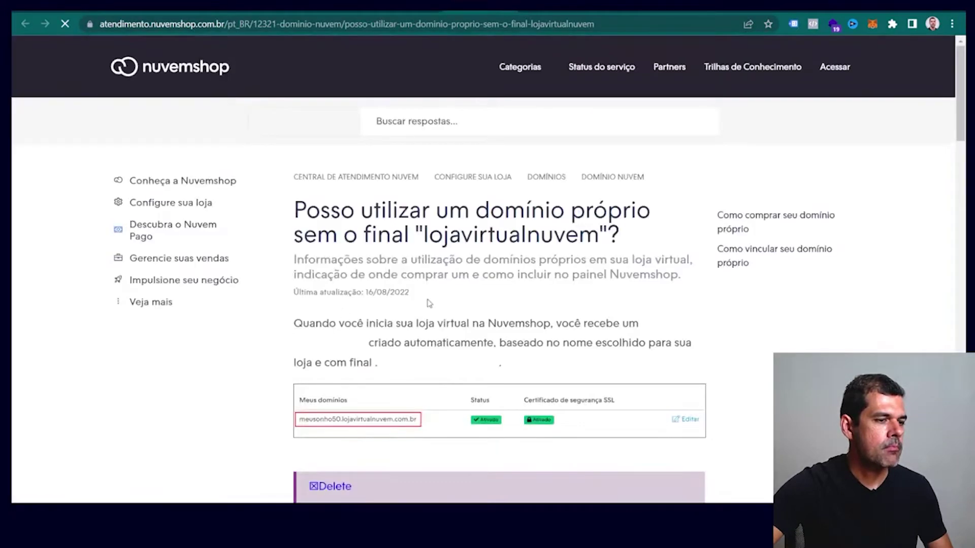
{"action": "scroll", "coordinate": [434, 304], "scroll_direction": "down", "scroll_amount": 2}
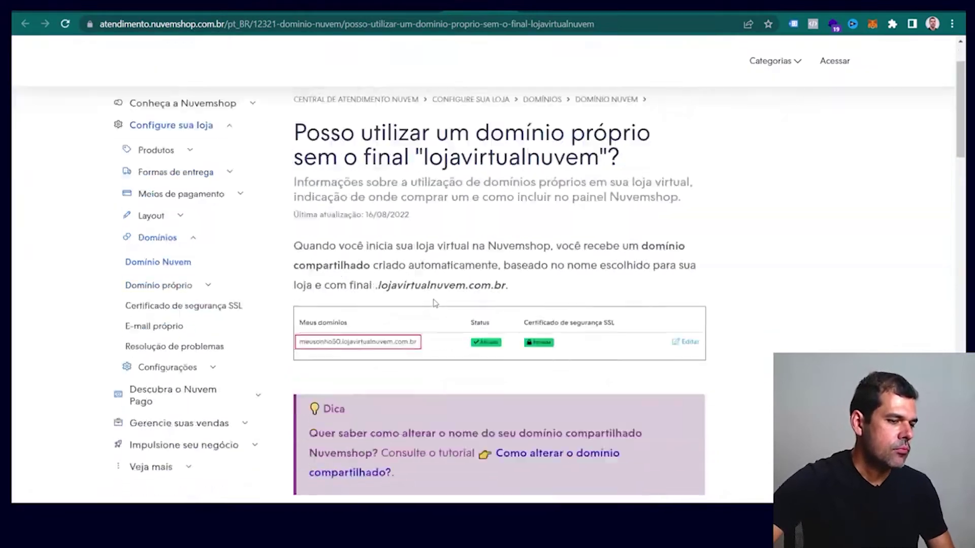
{"action": "scroll", "coordinate": [436, 305], "scroll_direction": "down", "scroll_amount": 15}
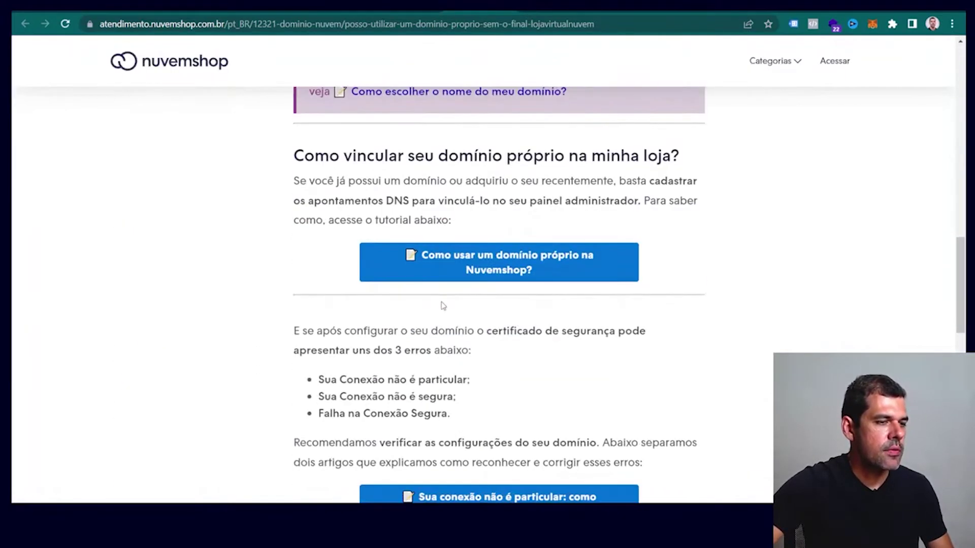
{"action": "scroll", "coordinate": [654, 302], "scroll_direction": "down", "scroll_amount": 7}
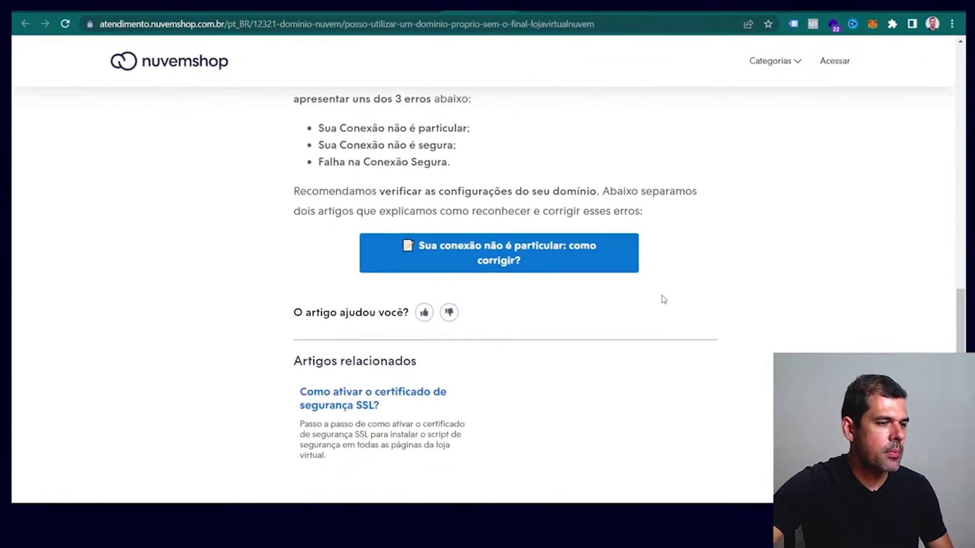
{"action": "scroll", "coordinate": [662, 297], "scroll_direction": "up", "scroll_amount": 5}
{"action": "scroll", "coordinate": [660, 293], "scroll_direction": "up", "scroll_amount": 3}
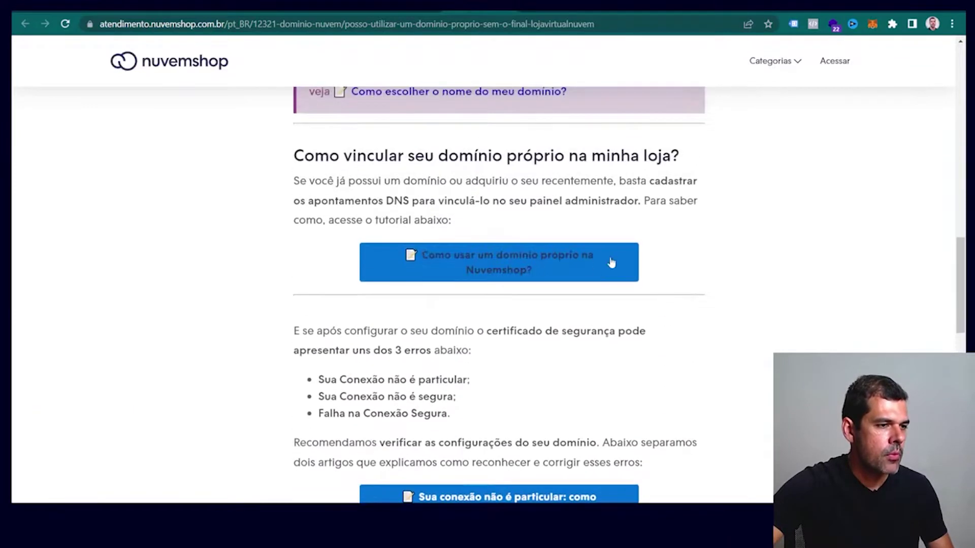
{"action": "left_click_drag", "start_coordinate": [448, 155], "coordinate": [610, 156]}
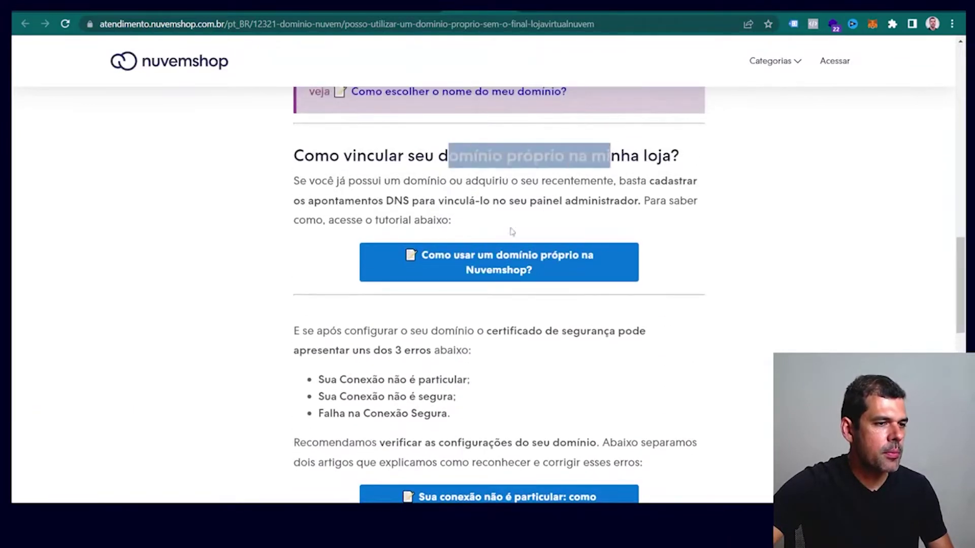
{"action": "left_click", "coordinate": [477, 258]}
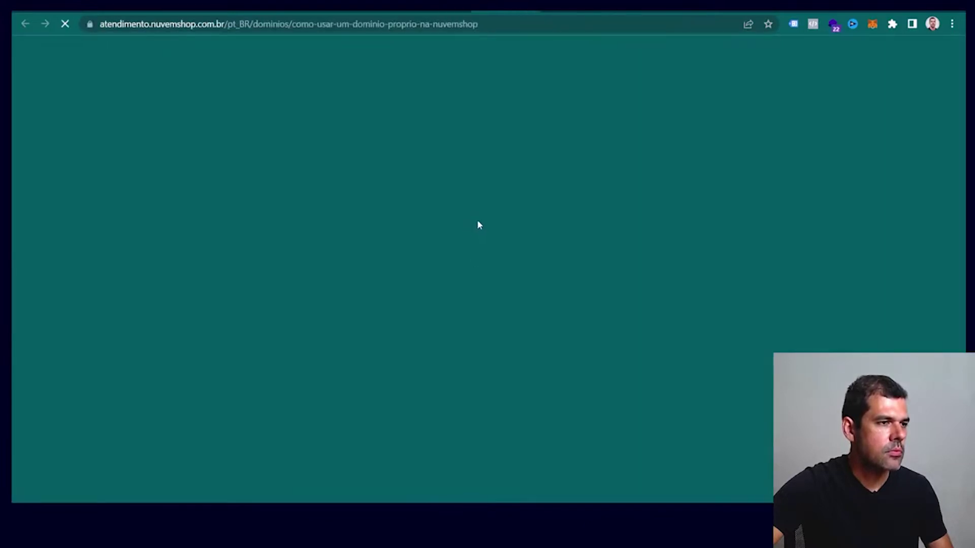
Expand the Registro.BR provider entry and open the tutorial "Como configurar meu domínio do Registro.br?".
{"action": "scroll", "coordinate": [525, 236], "scroll_direction": "down", "scroll_amount": 10}
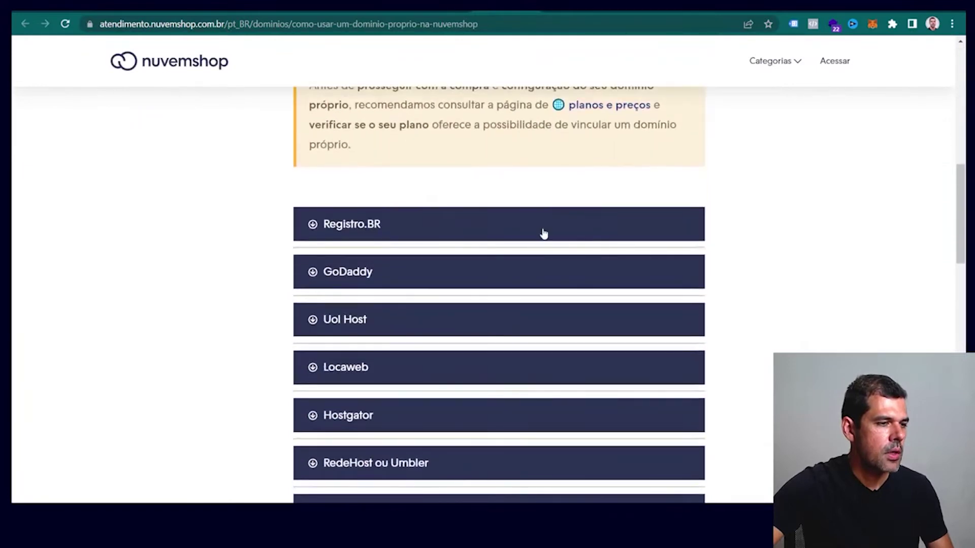
{"action": "left_click", "coordinate": [349, 227]}
{"action": "left_click", "coordinate": [344, 226]}
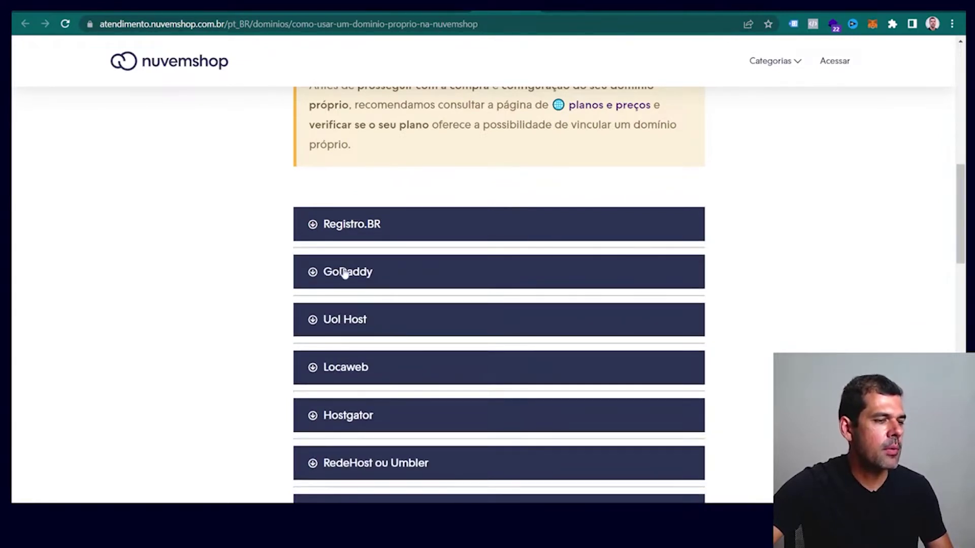
{"action": "scroll", "coordinate": [374, 436], "scroll_direction": "down", "scroll_amount": 3}
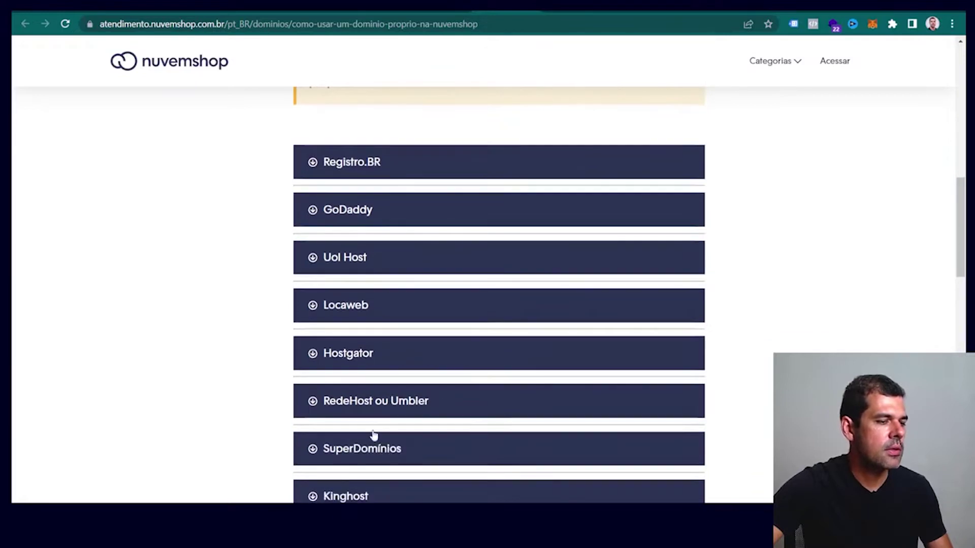
{"action": "scroll", "coordinate": [379, 430], "scroll_direction": "up", "scroll_amount": 3}
{"action": "left_click", "coordinate": [342, 285]}
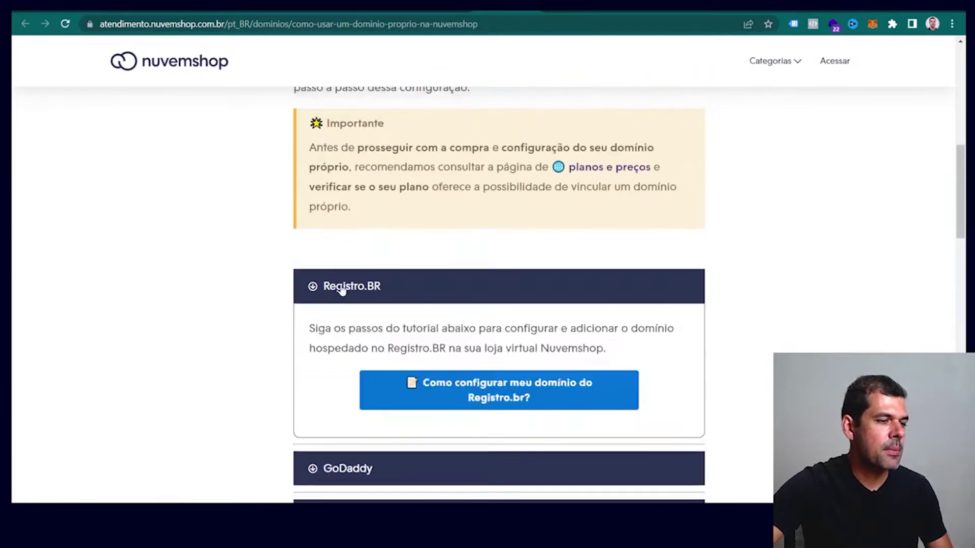
{"action": "scroll", "coordinate": [325, 335], "scroll_direction": "down", "scroll_amount": 1}
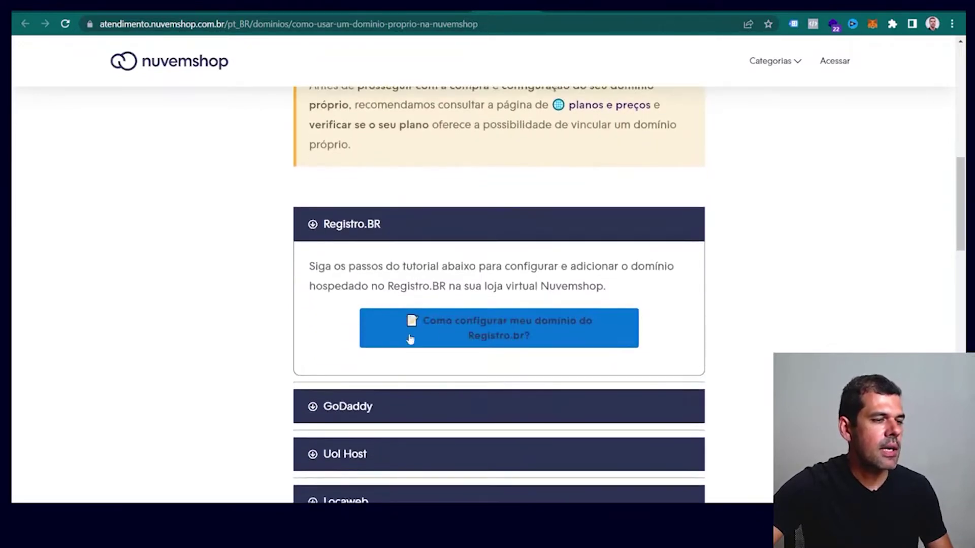
{"action": "left_click", "coordinate": [516, 330]}
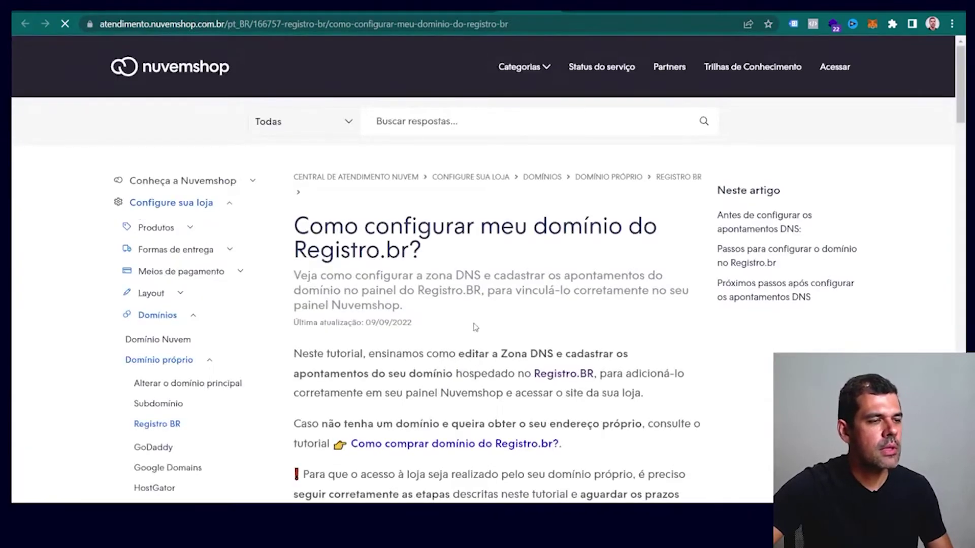
Read the tutorial's instructions on verifying the service provider and enabling the DNS zone, up to the explanatory step-by-step section.
{"action": "scroll", "coordinate": [477, 326], "scroll_direction": "down", "scroll_amount": 3}
{"action": "scroll", "coordinate": [477, 325], "scroll_direction": "down", "scroll_amount": 5}
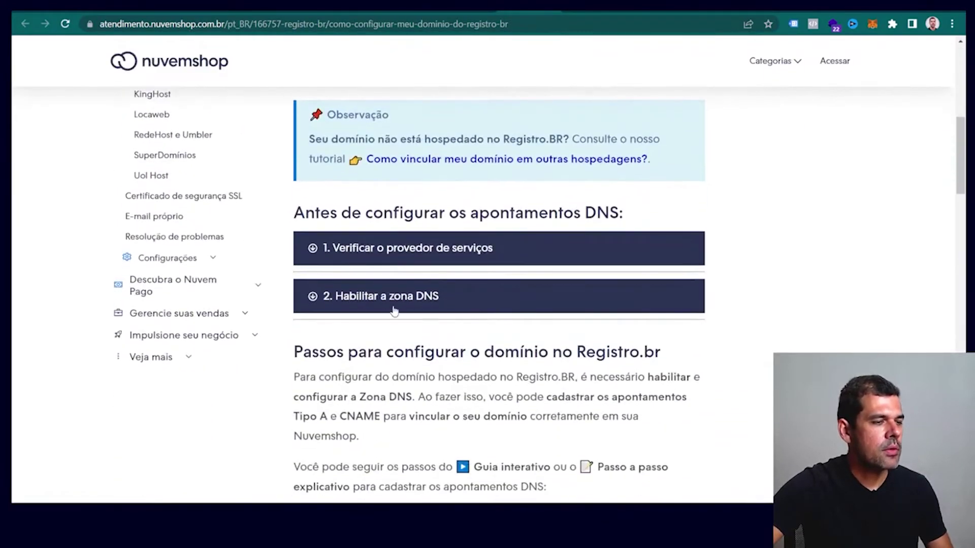
{"action": "left_click", "coordinate": [362, 254]}
{"action": "scroll", "coordinate": [363, 259], "scroll_direction": "down", "scroll_amount": 1}
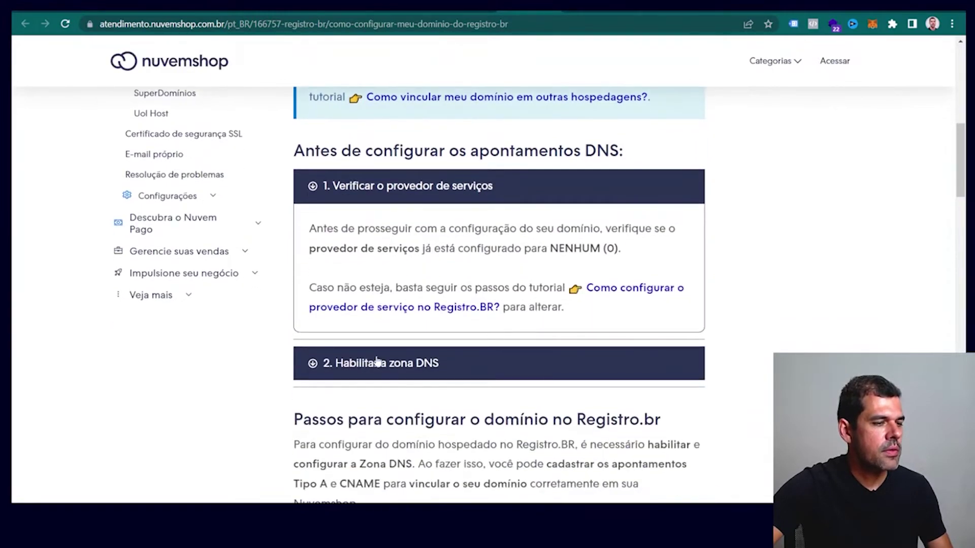
{"action": "left_click", "coordinate": [376, 361]}
{"action": "scroll", "coordinate": [350, 320], "scroll_direction": "down", "scroll_amount": 5}
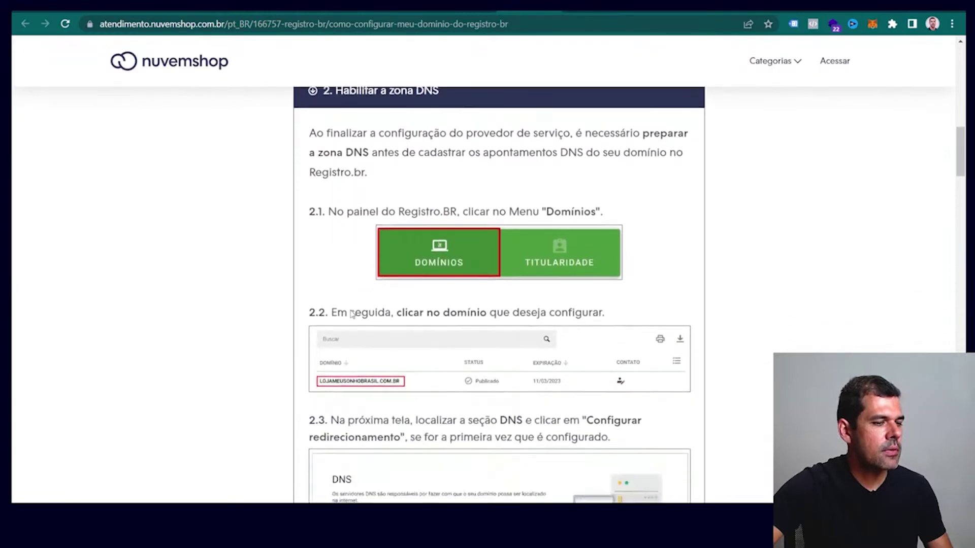
{"action": "scroll", "coordinate": [351, 313], "scroll_direction": "down", "scroll_amount": 2}
{"action": "scroll", "coordinate": [406, 284], "scroll_direction": "down", "scroll_amount": 7}
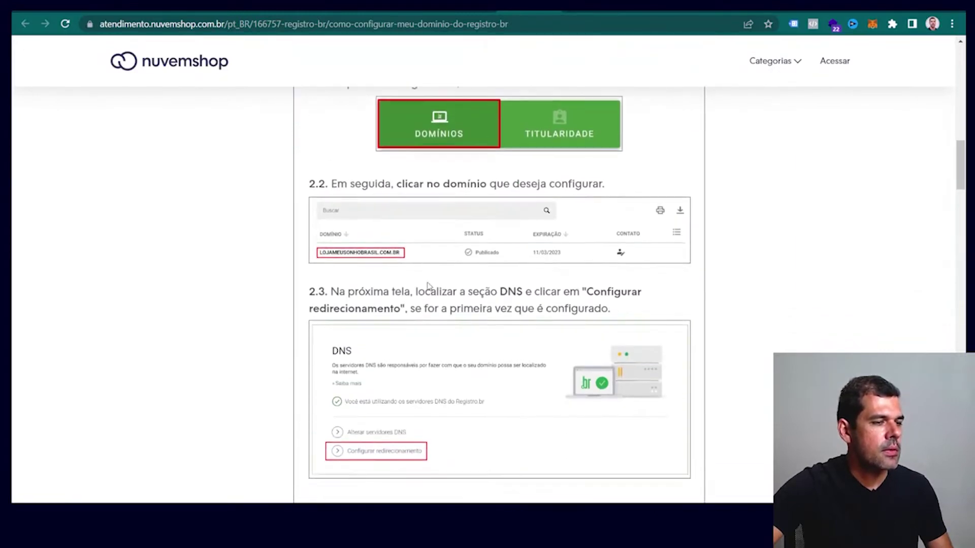
{"action": "scroll", "coordinate": [428, 286], "scroll_direction": "down", "scroll_amount": 8}
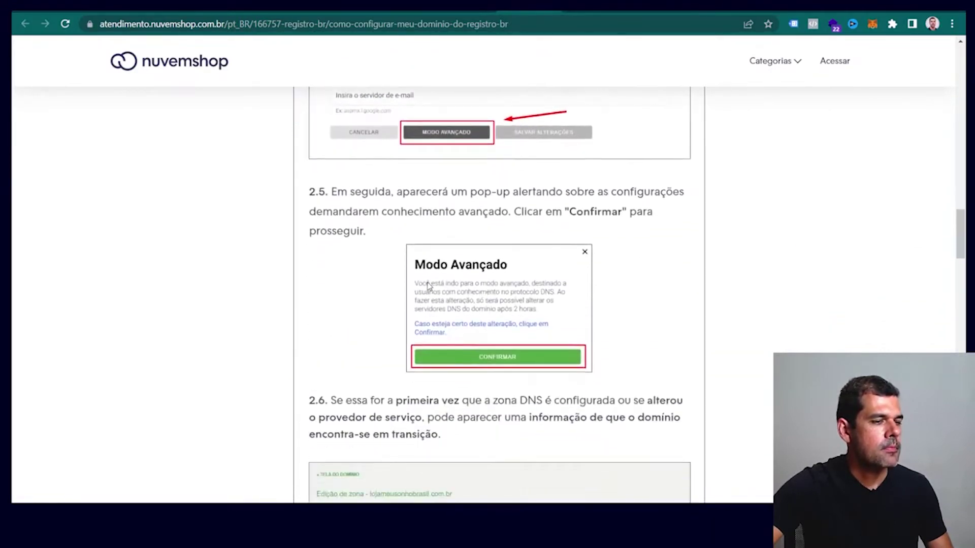
{"action": "scroll", "coordinate": [503, 310], "scroll_direction": "down", "scroll_amount": 9}
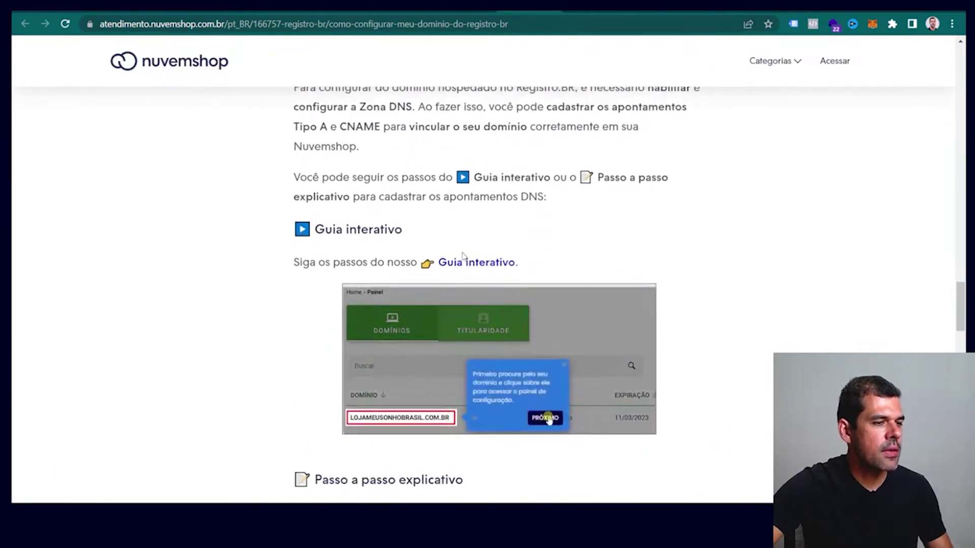
{"action": "scroll", "coordinate": [511, 244], "scroll_direction": "down", "scroll_amount": 1}
{"action": "scroll", "coordinate": [510, 241], "scroll_direction": "down", "scroll_amount": 5}
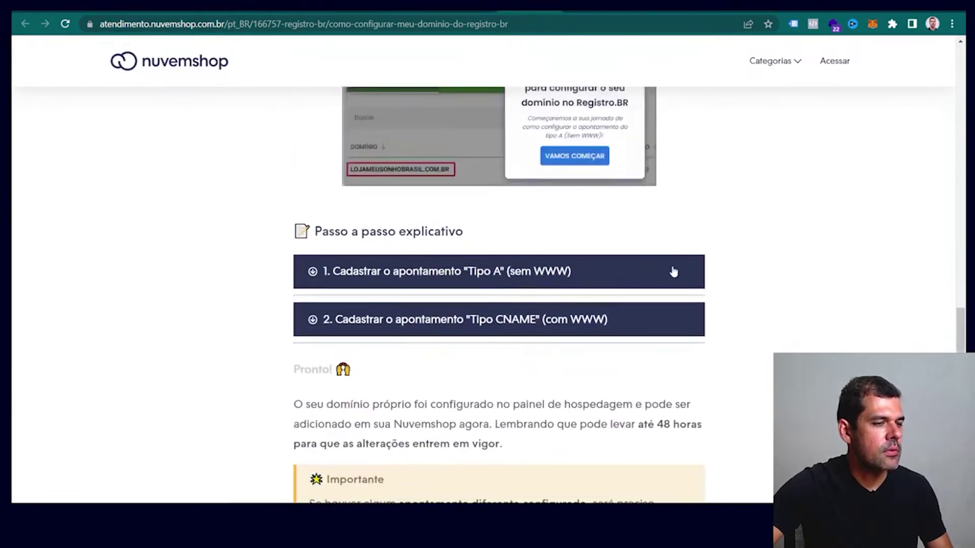
Expand the "Tipo A" (sem WWW) instructions and review which field values and IP addresses the DNS entries need.
{"action": "left_click", "coordinate": [479, 277]}
{"action": "scroll", "coordinate": [624, 288], "scroll_direction": "down", "scroll_amount": 1}
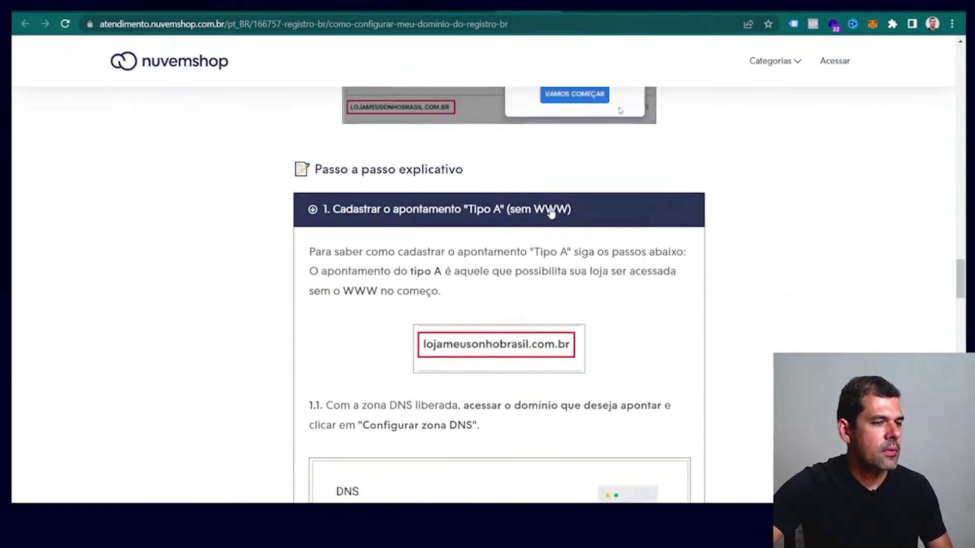
{"action": "scroll", "coordinate": [641, 266], "scroll_direction": "down", "scroll_amount": 2}
{"action": "scroll", "coordinate": [641, 267], "scroll_direction": "down", "scroll_amount": 1}
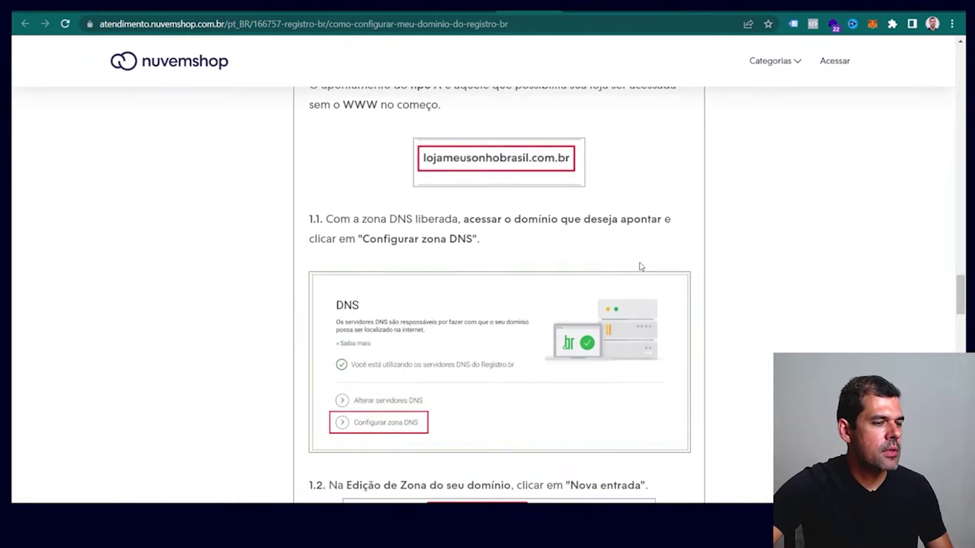
{"action": "scroll", "coordinate": [641, 266], "scroll_direction": "down", "scroll_amount": 5}
{"action": "scroll", "coordinate": [641, 267], "scroll_direction": "down", "scroll_amount": 1}
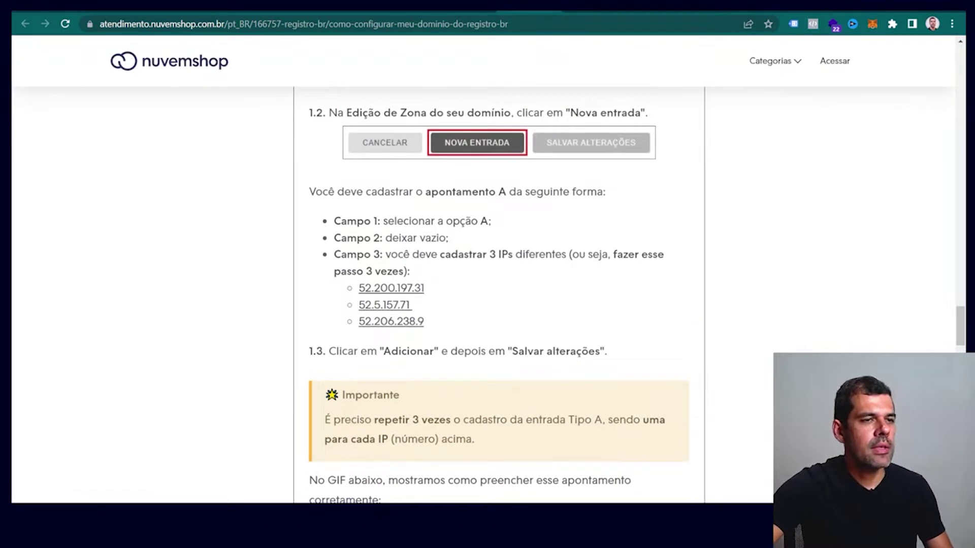
Switch to the Registro.br panel, open the levinbox.com.br domain and log in with the filled-in credentials after completing the reCAPTCHA.
{"action": "key", "text": "ctrl+t"}
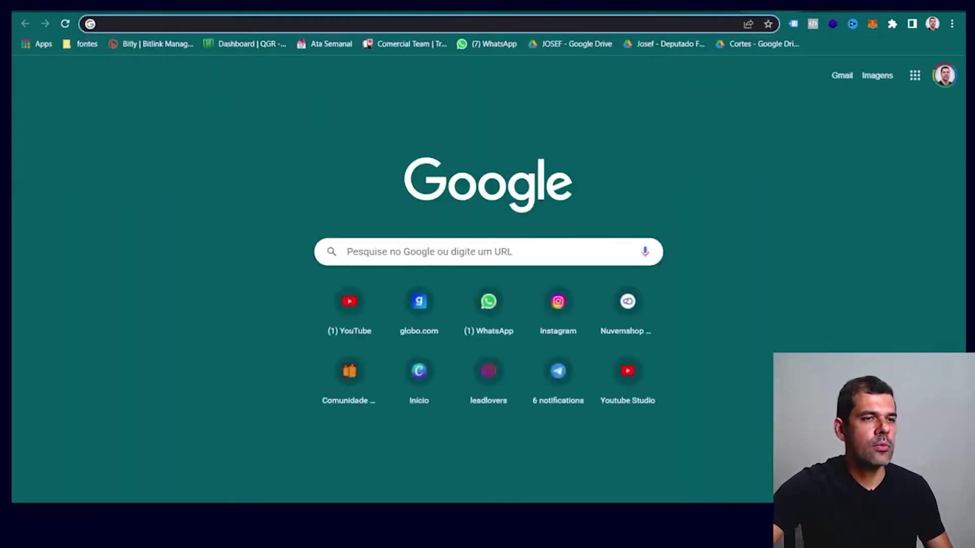
{"action": "key", "text": "ctrl+w"}
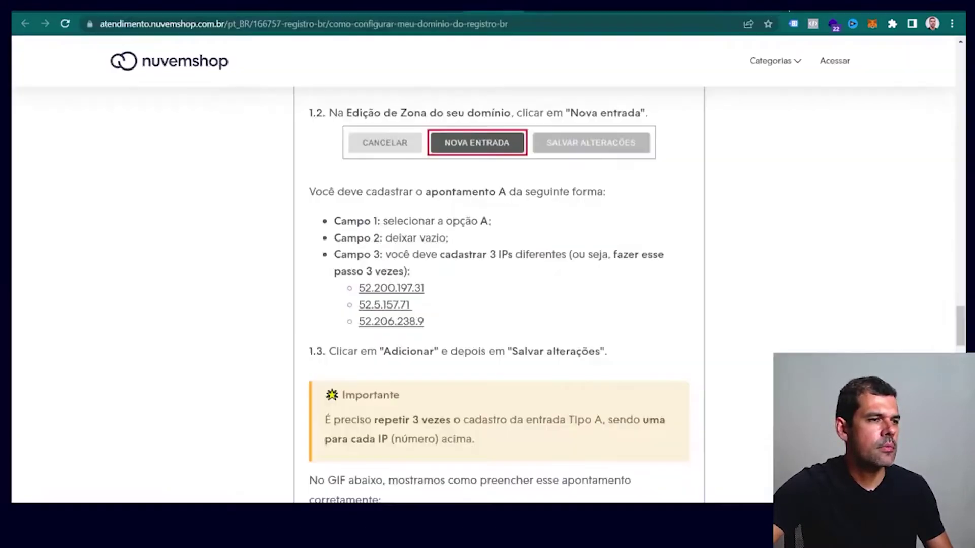
{"action": "left_click", "coordinate": [278, 11]}
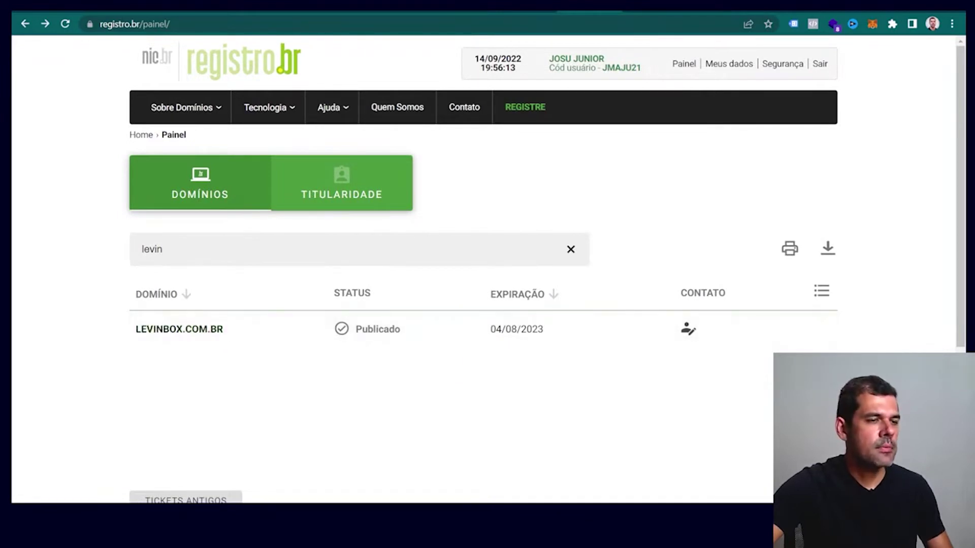
{"action": "left_click", "coordinate": [183, 334]}
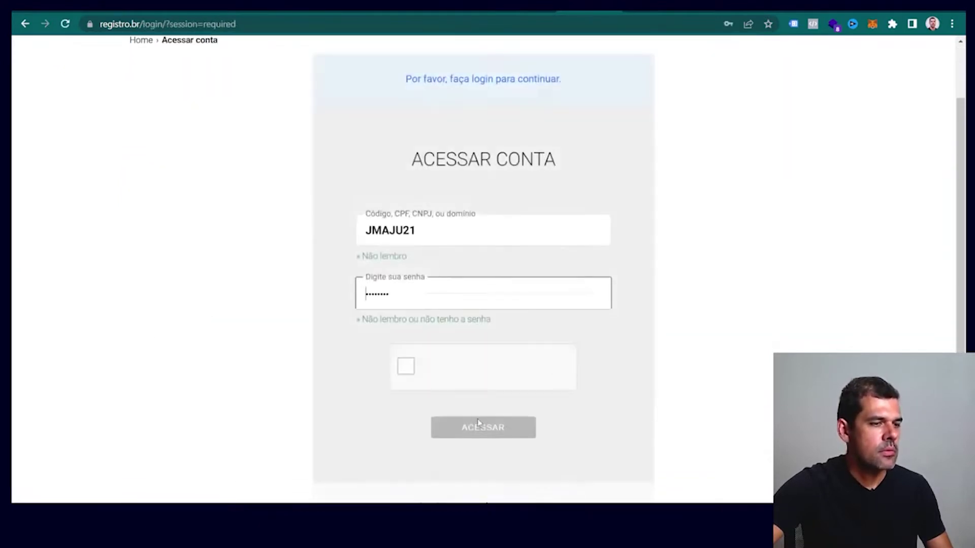
{"action": "left_click", "coordinate": [402, 367]}
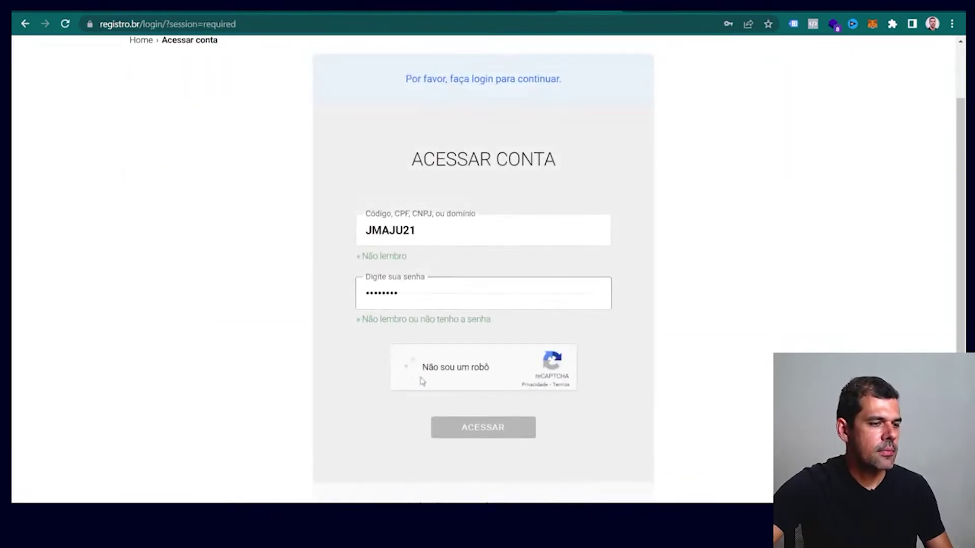
{"action": "left_click", "coordinate": [478, 429]}
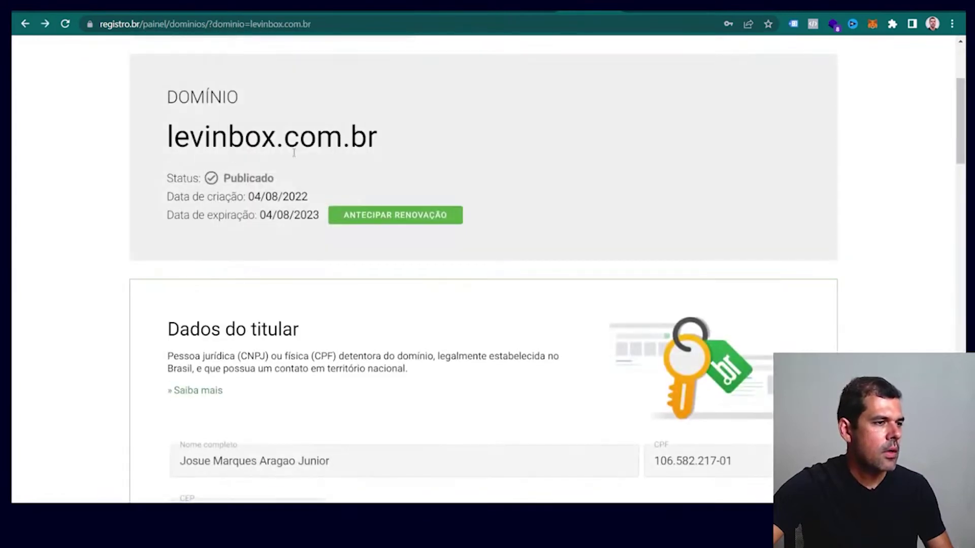
Open the DNS zone configuration for levinbox.com.br and start a new entry of type A.
{"action": "scroll", "coordinate": [305, 234], "scroll_direction": "down", "scroll_amount": 12}
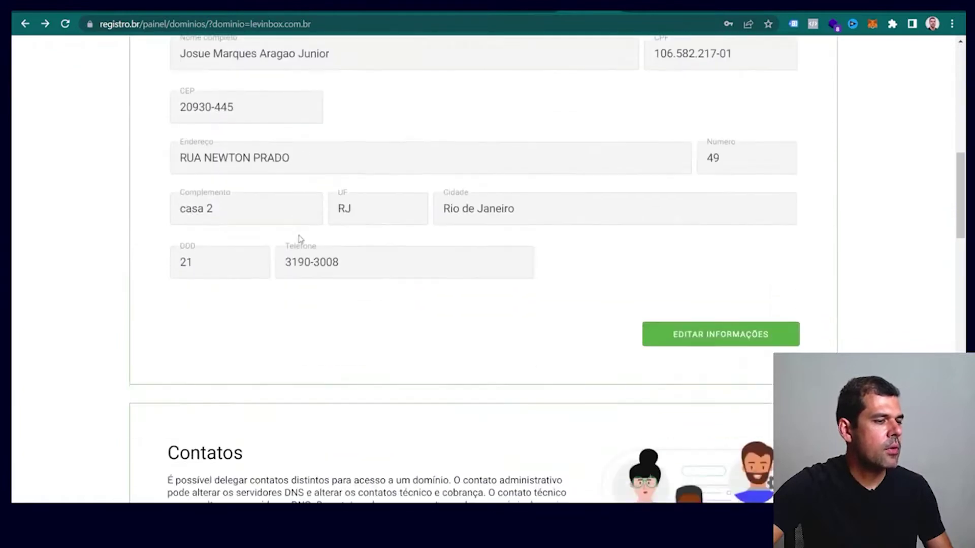
{"action": "scroll", "coordinate": [300, 238], "scroll_direction": "down", "scroll_amount": 15}
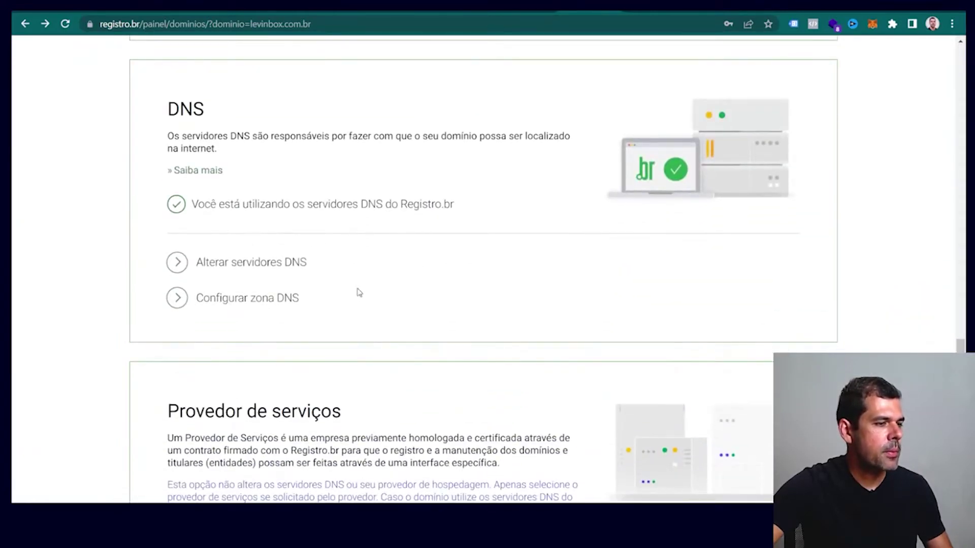
{"action": "scroll", "coordinate": [250, 307], "scroll_direction": "down", "scroll_amount": 1}
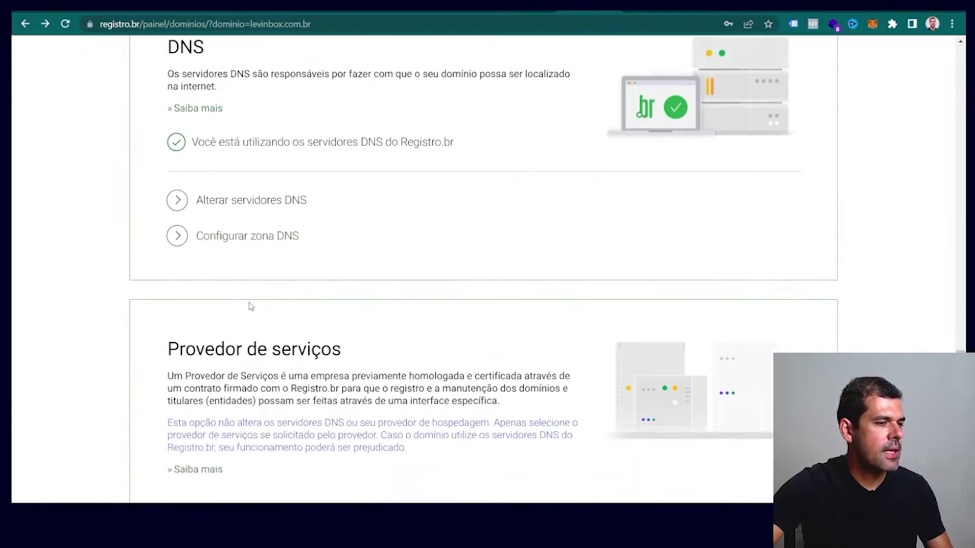
{"action": "left_click", "coordinate": [218, 240]}
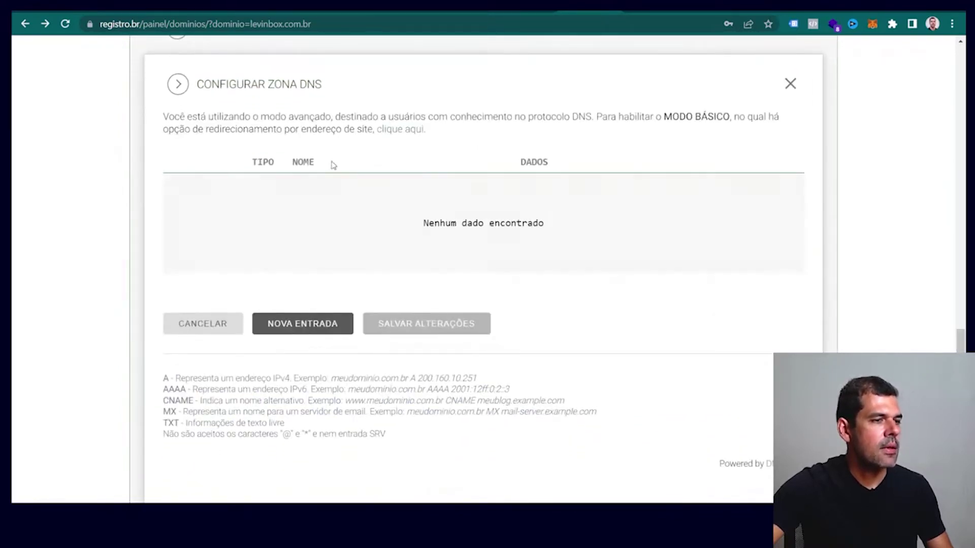
{"action": "left_click", "coordinate": [308, 326]}
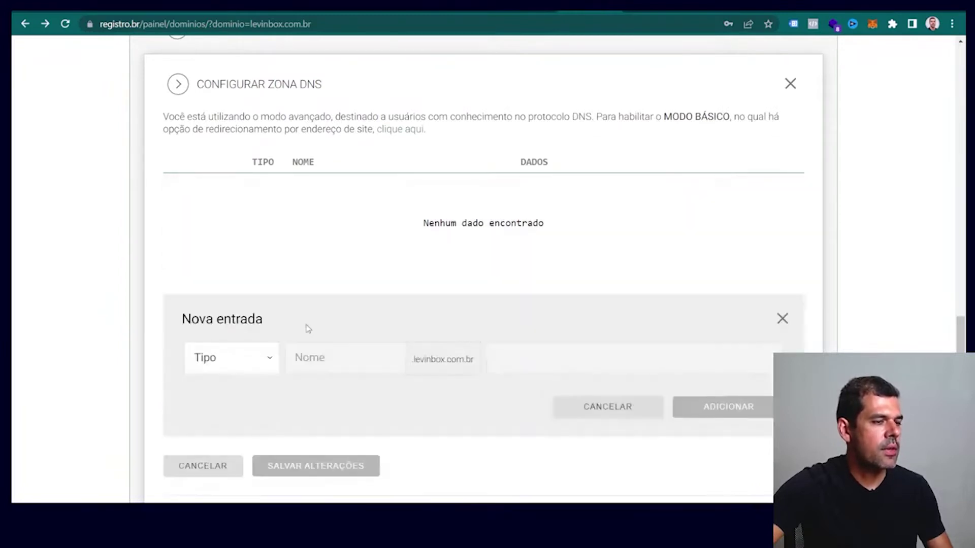
{"action": "scroll", "coordinate": [417, 287], "scroll_direction": "down", "scroll_amount": 1}
{"action": "left_click", "coordinate": [246, 307]}
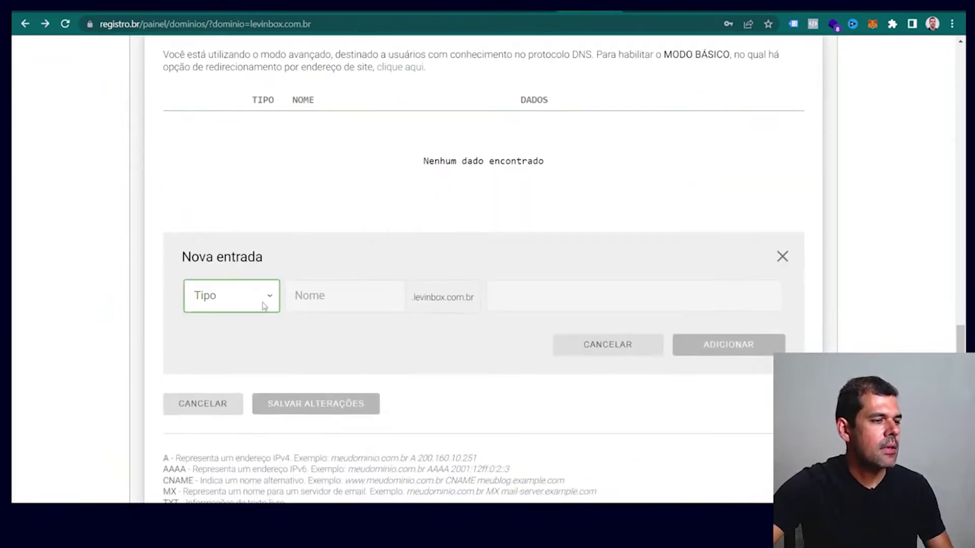
{"action": "left_click", "coordinate": [239, 323]}
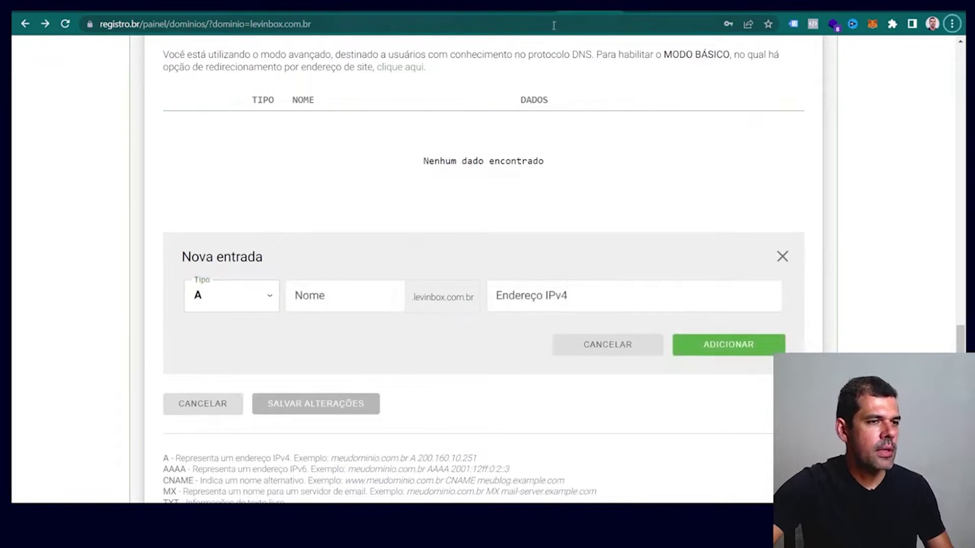
Return to the Nuvemshop tutorial, review the values for the three A entry fields and copy the first IP address, 52.200.197.31.
{"action": "key", "text": "ctrl+Tab"}
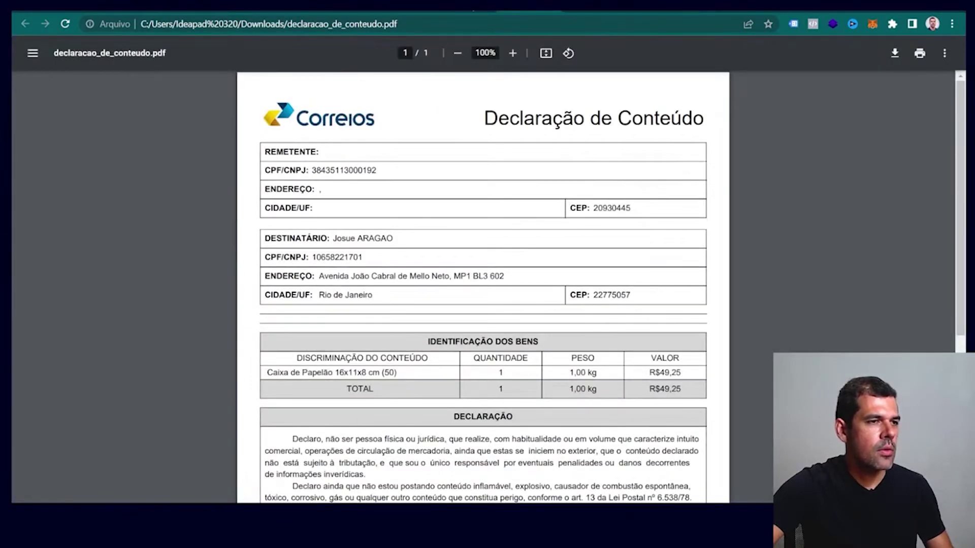
{"action": "key", "text": "ctrl+Tab"}
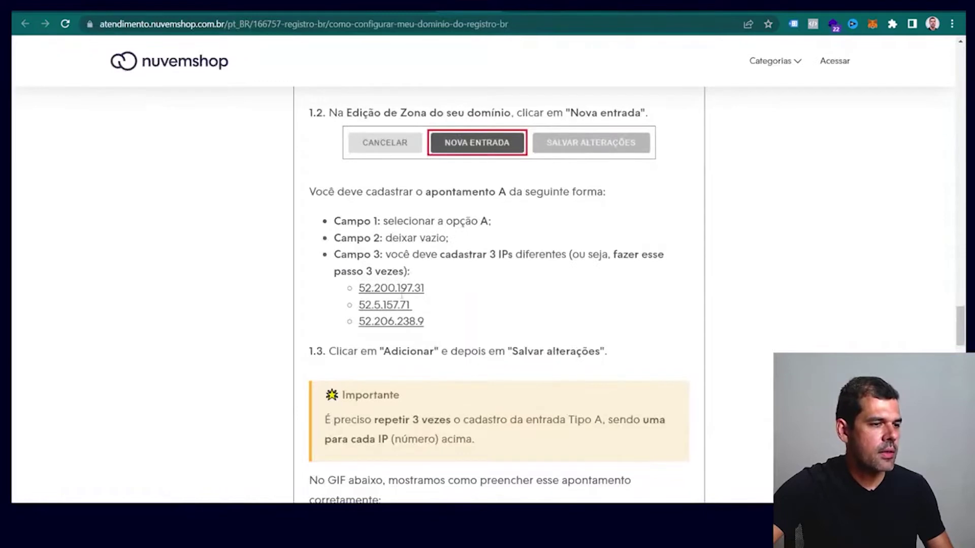
{"action": "left_click_drag", "start_coordinate": [388, 228], "coordinate": [499, 218]}
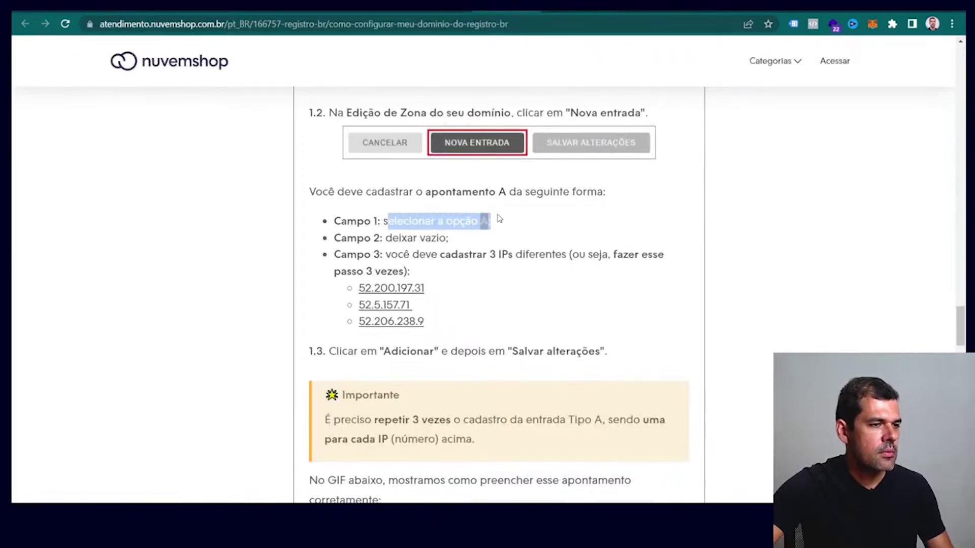
{"action": "left_click", "coordinate": [515, 231]}
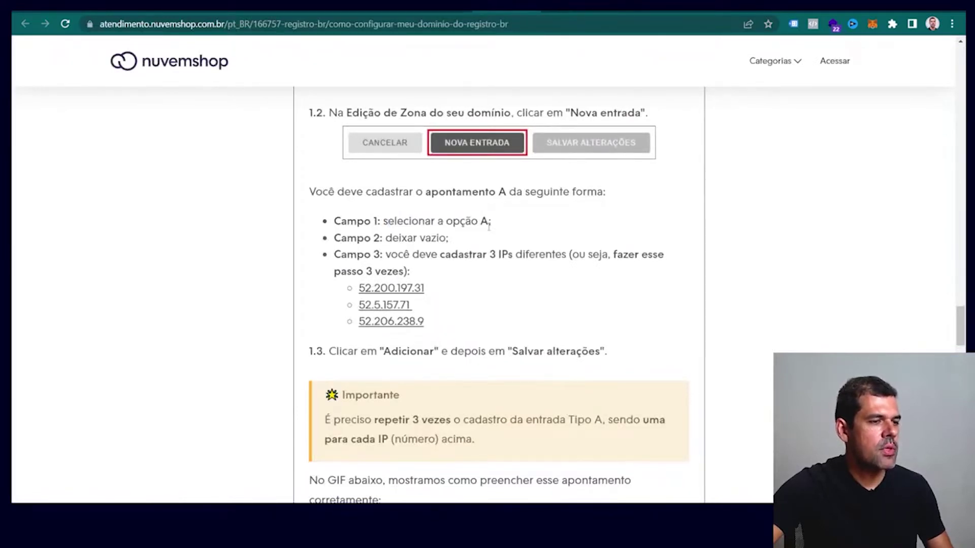
{"action": "left_click_drag", "start_coordinate": [391, 237], "coordinate": [497, 251]}
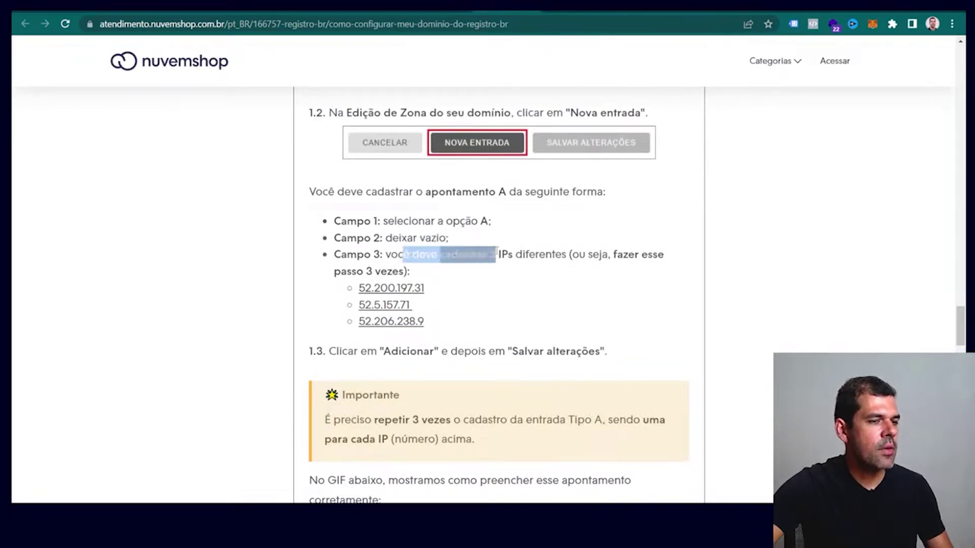
{"action": "left_click", "coordinate": [515, 278]}
{"action": "left_click_drag", "start_coordinate": [443, 292], "coordinate": [365, 287]}
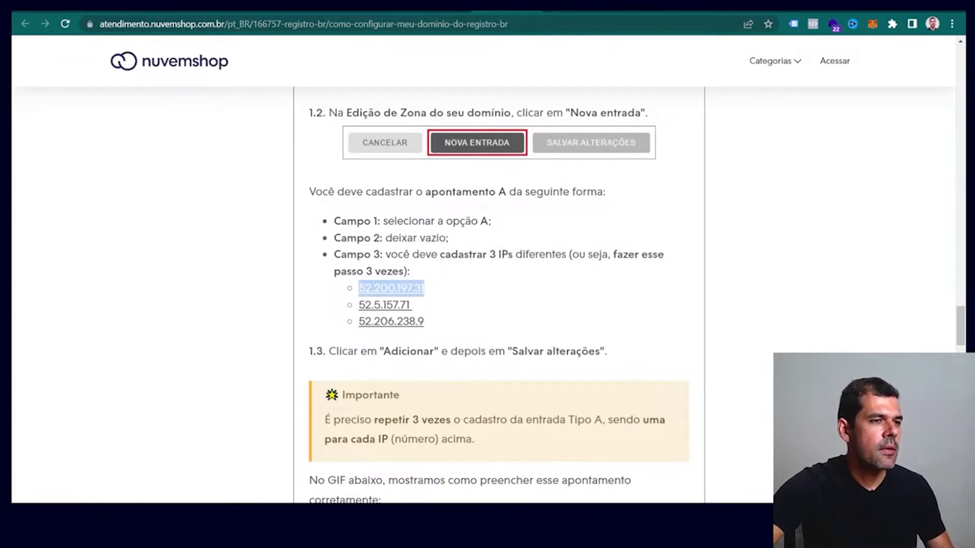
In the Registro.br panel, add the A entry with an empty name and address 52.200.197.31, removing the stray entry without an address.
{"action": "key", "text": "ctrl+Tab"}
{"action": "key", "text": "Tab"}
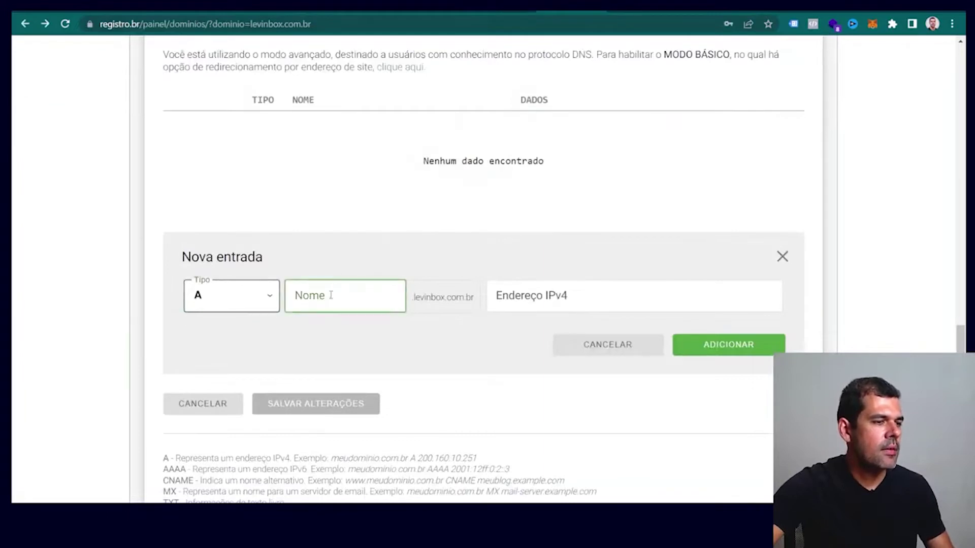
{"action": "left_click", "coordinate": [565, 304]}
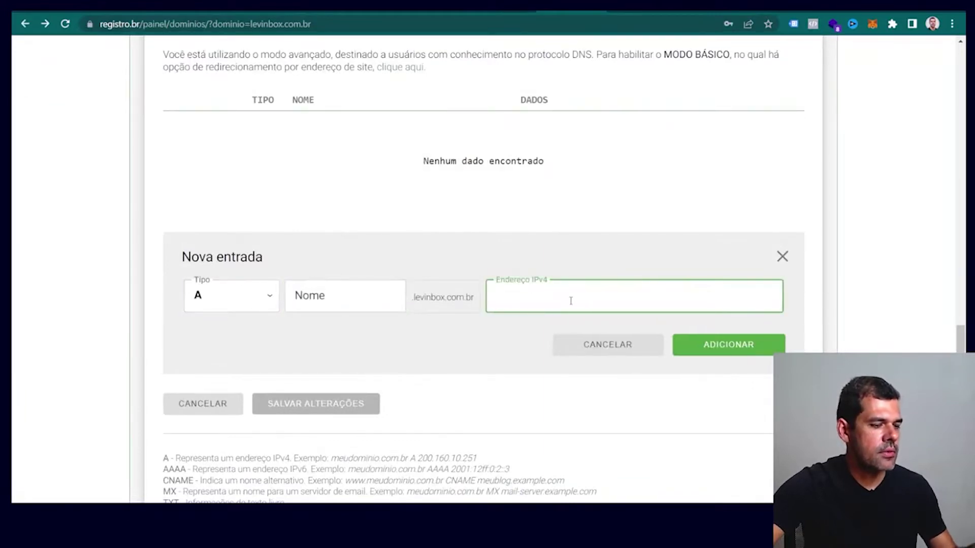
{"action": "type", "text": "52.200.197.31"}
{"action": "left_click", "coordinate": [750, 345]}
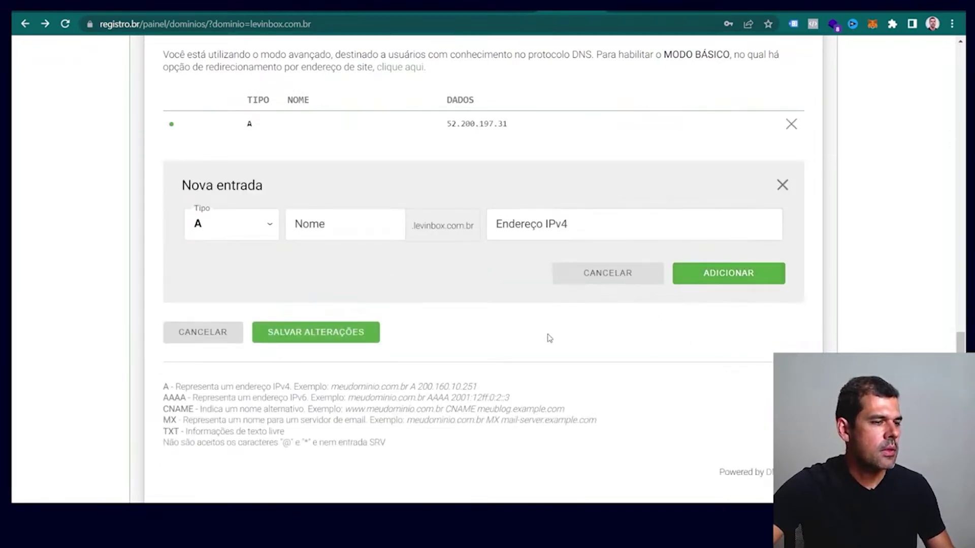
{"action": "left_click", "coordinate": [737, 276]}
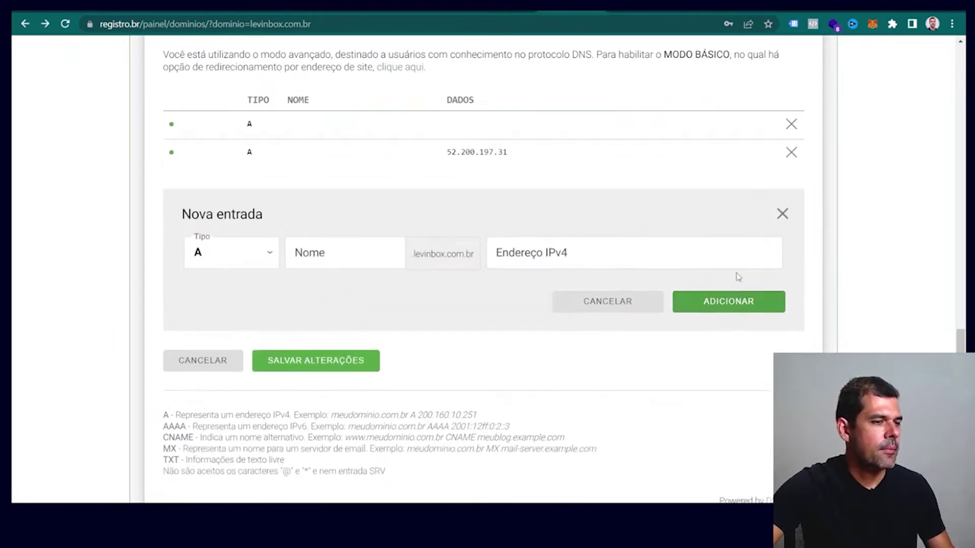
{"action": "left_click", "coordinate": [791, 124]}
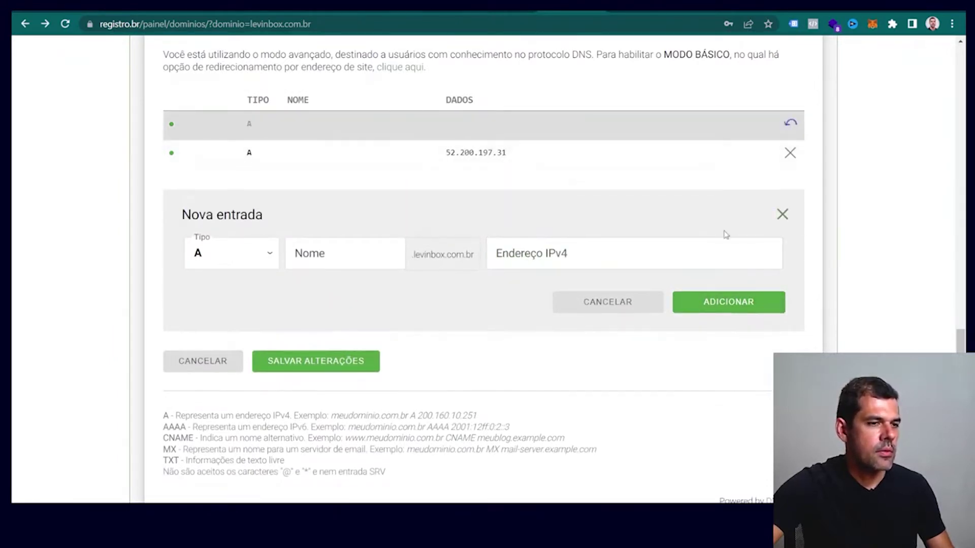
Try to fill the next A entry with the tutorial's second IP address, 52.5.157.71, leaving the name empty.
{"action": "left_click", "coordinate": [643, 259]}
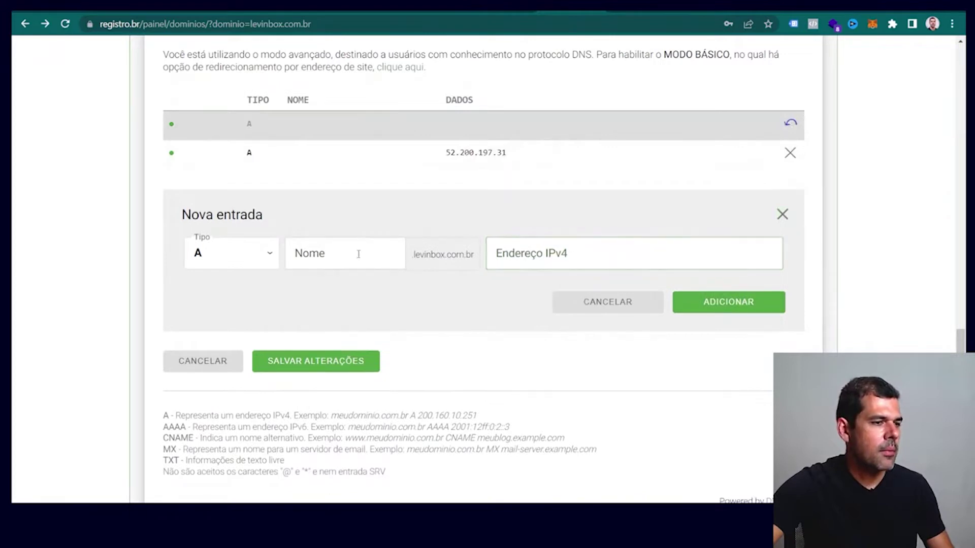
{"action": "key", "text": "Tab"}
{"action": "key", "text": "Tab"}
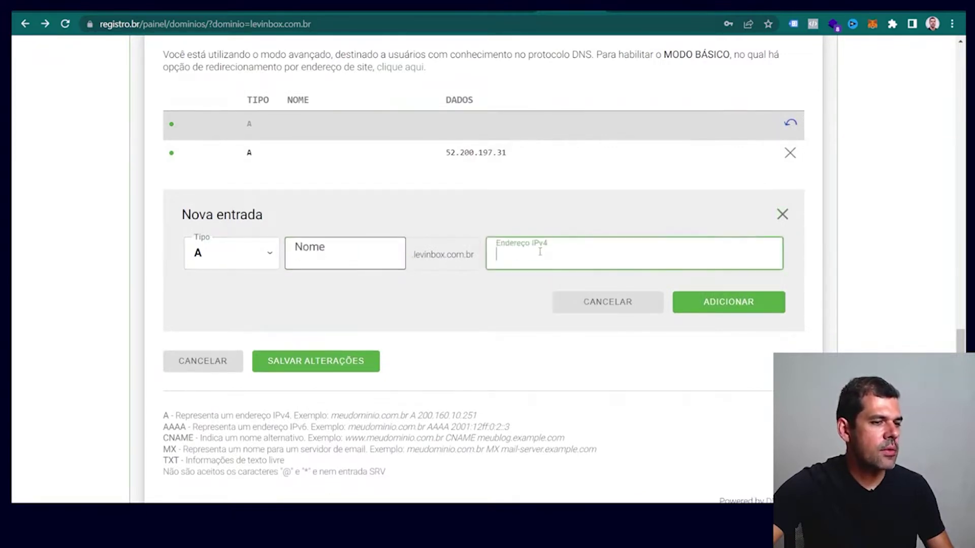
{"action": "key", "text": "alt+Tab"}
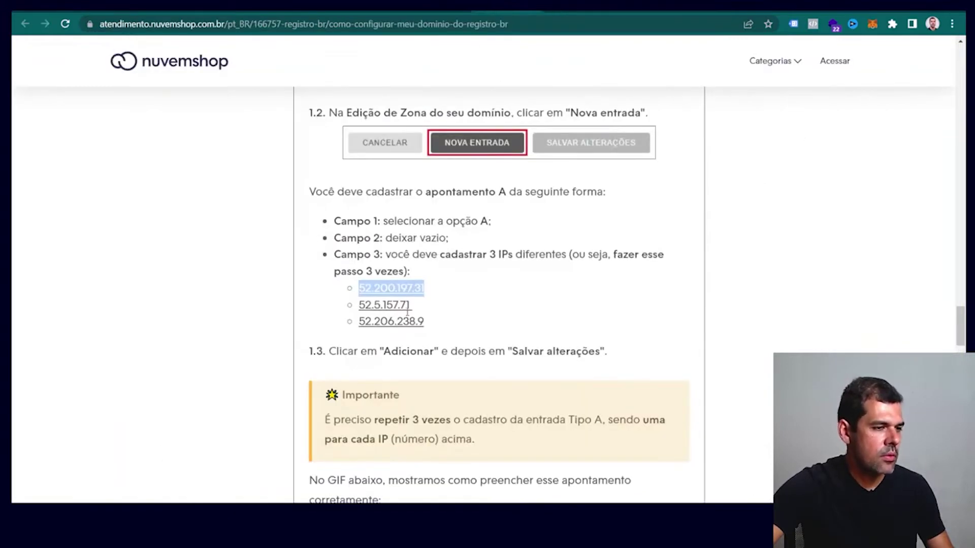
{"action": "left_click_drag", "start_coordinate": [413, 305], "coordinate": [359, 306]}
{"action": "key", "text": "ctrl+c"}
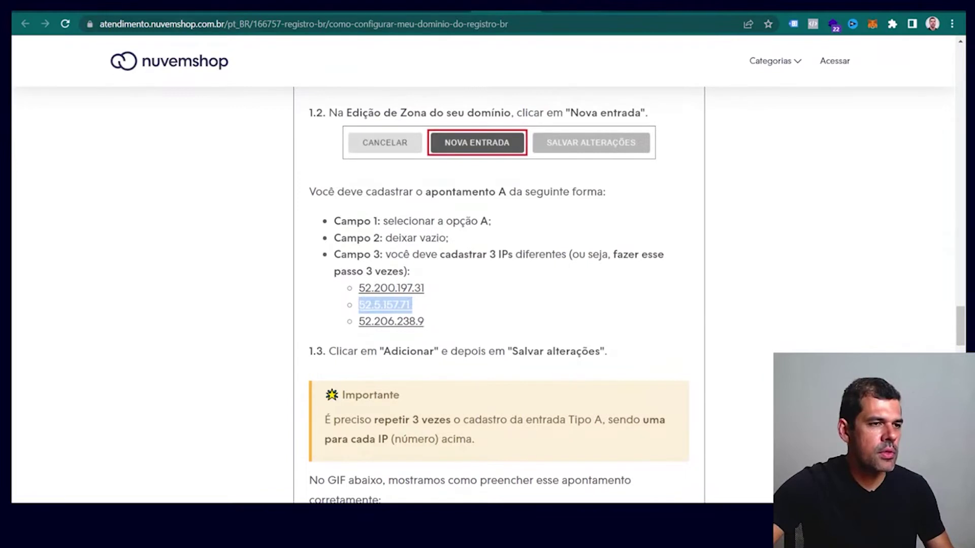
{"action": "key", "text": "alt+Tab"}
{"action": "key", "text": "ctrl+v"}
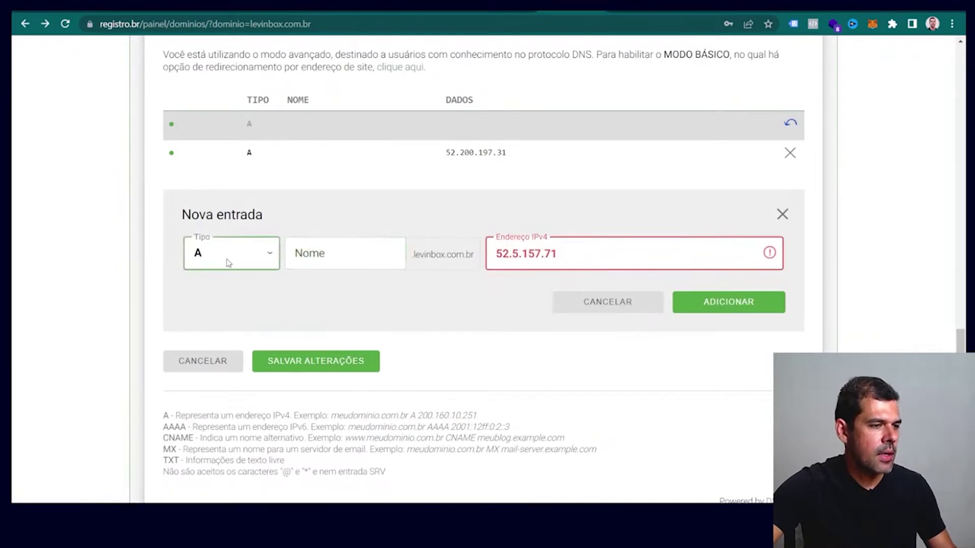
{"action": "left_click", "coordinate": [330, 252]}
{"action": "left_click", "coordinate": [655, 250]}
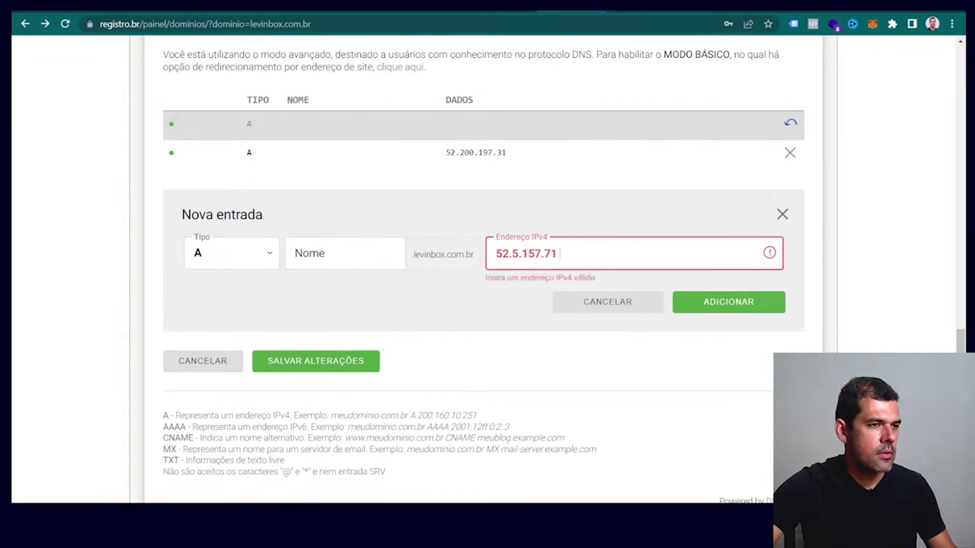
Copy the second IP address, 52.5.157.71, from the tutorial again and discard the unfinished new entry form in the Registro.br panel.
{"action": "key", "text": "ctrl+Tab"}
{"action": "left_click", "coordinate": [452, 313]}
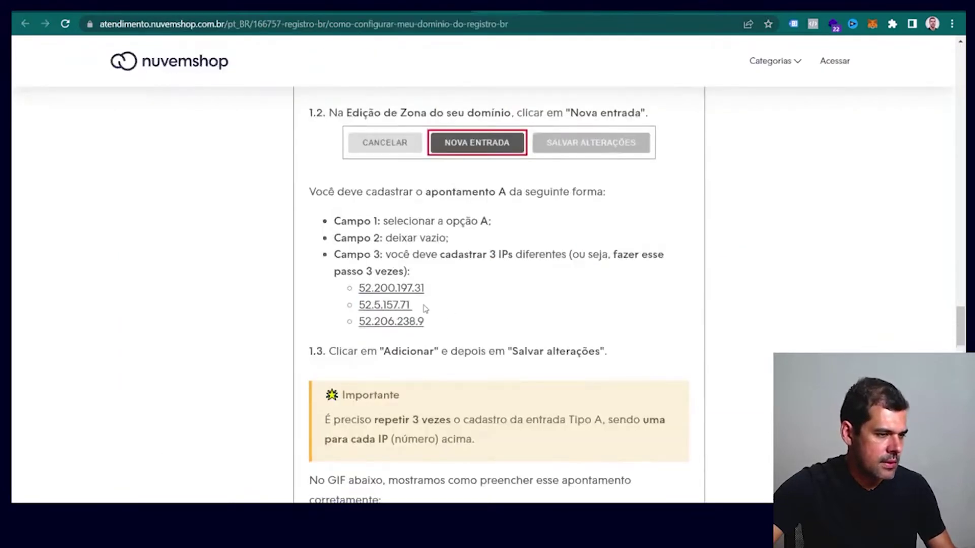
{"action": "left_click_drag", "start_coordinate": [425, 309], "coordinate": [364, 308]}
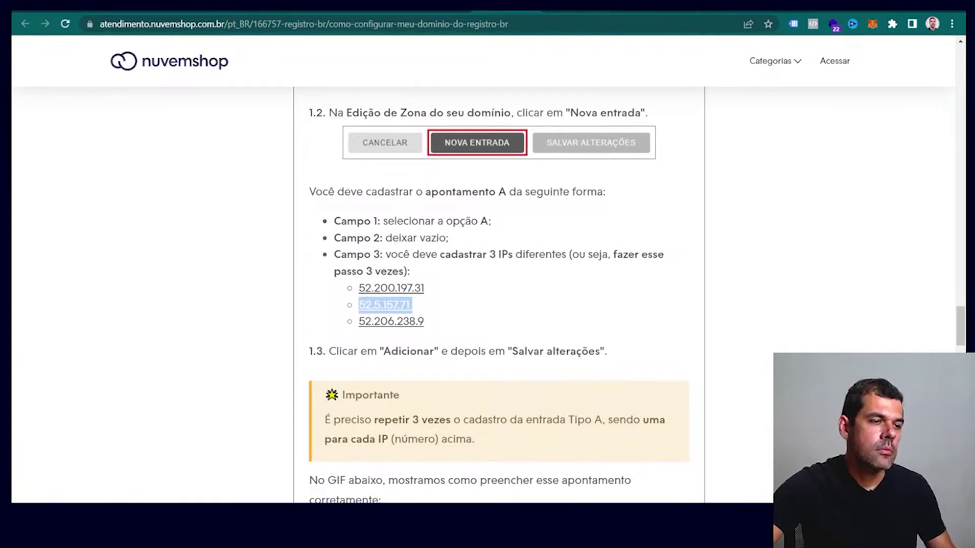
{"action": "left_click", "coordinate": [553, 14]}
{"action": "key", "text": "ctrl+v"}
{"action": "left_click", "coordinate": [782, 214]}
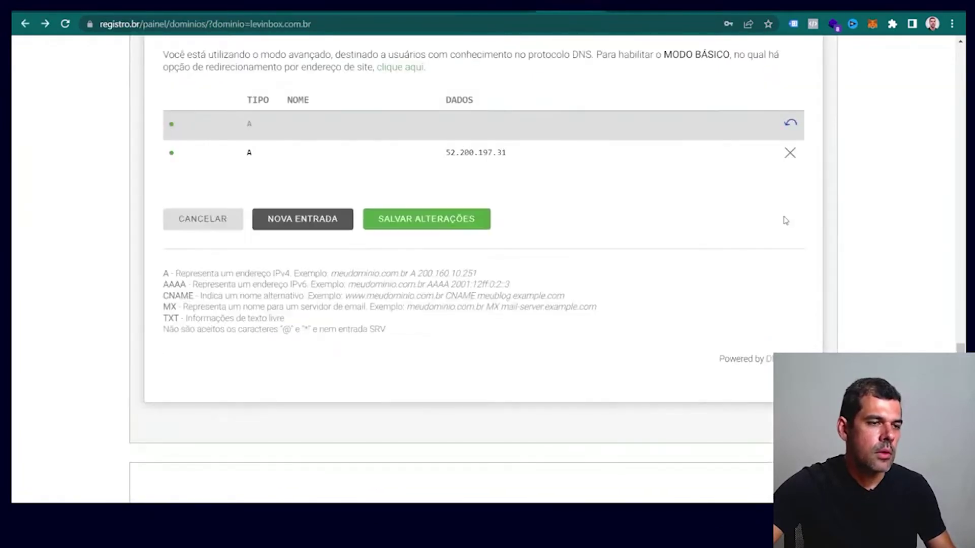
Add a new A entry with an empty name and address 52.5.157.71, without the trailing space.
{"action": "left_click", "coordinate": [323, 227]}
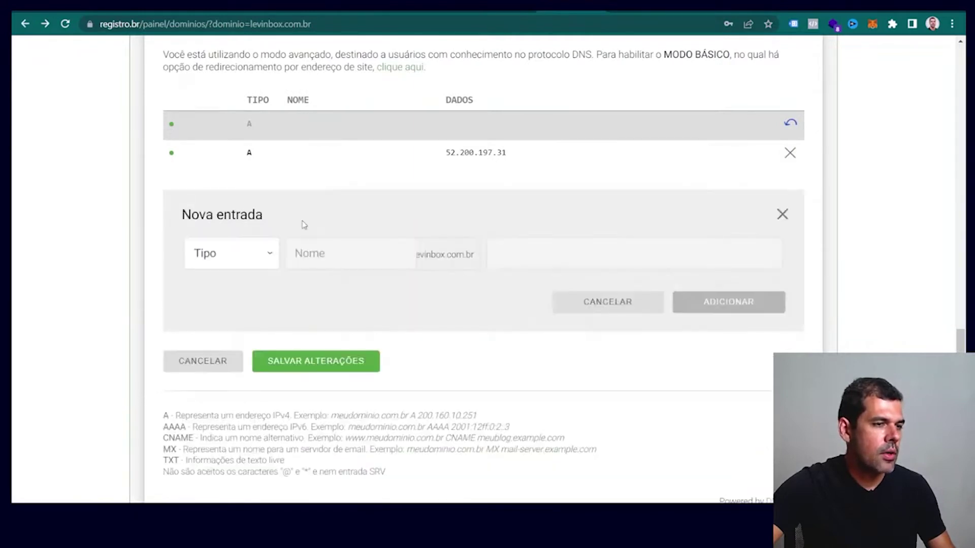
{"action": "left_click", "coordinate": [246, 263]}
{"action": "left_click", "coordinate": [239, 279]}
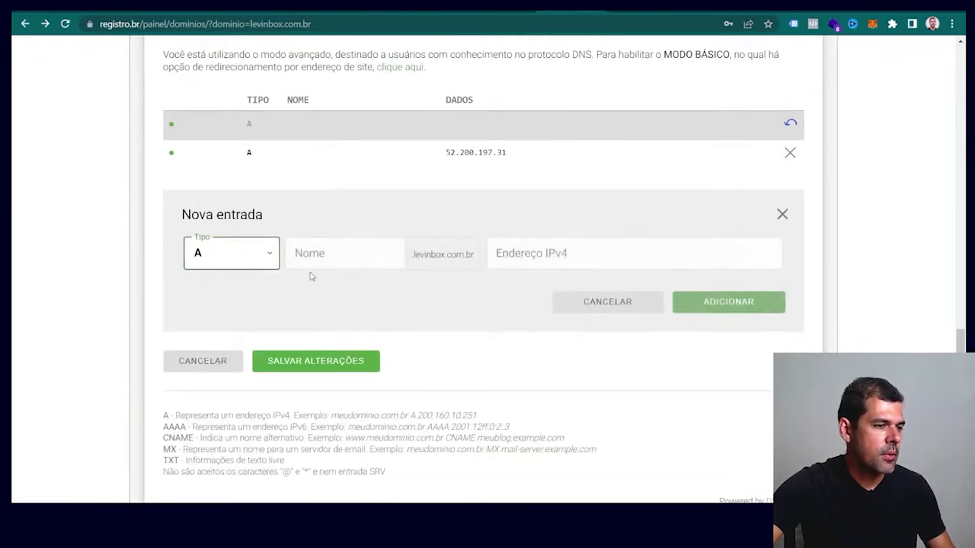
{"action": "left_click", "coordinate": [491, 263]}
{"action": "left_click", "coordinate": [337, 249]}
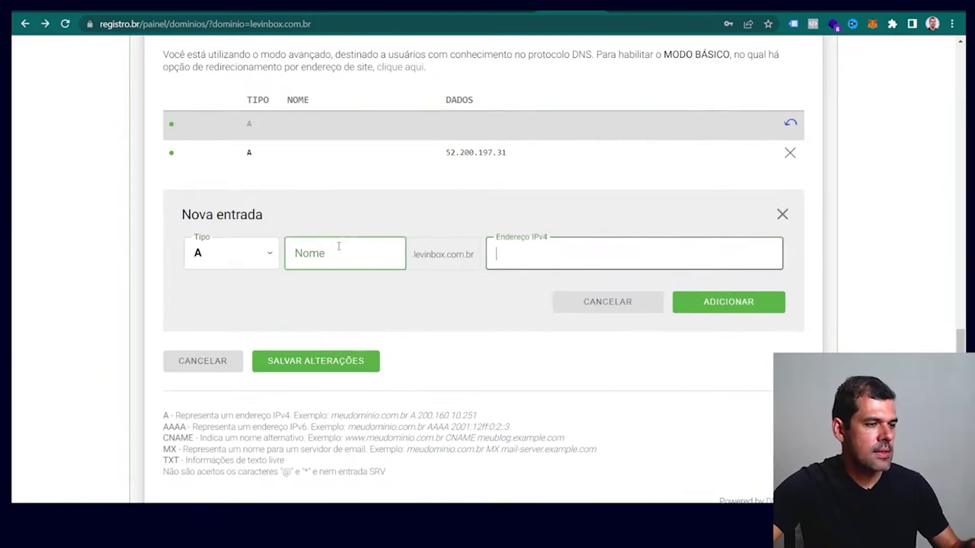
{"action": "left_click", "coordinate": [553, 252]}
{"action": "key", "text": "ctrl+v"}
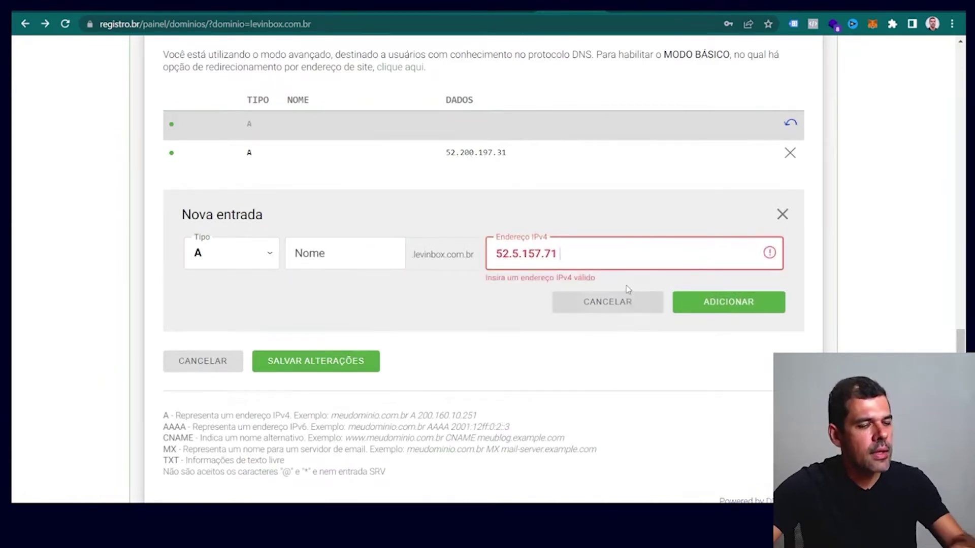
{"action": "left_click", "coordinate": [628, 289]}
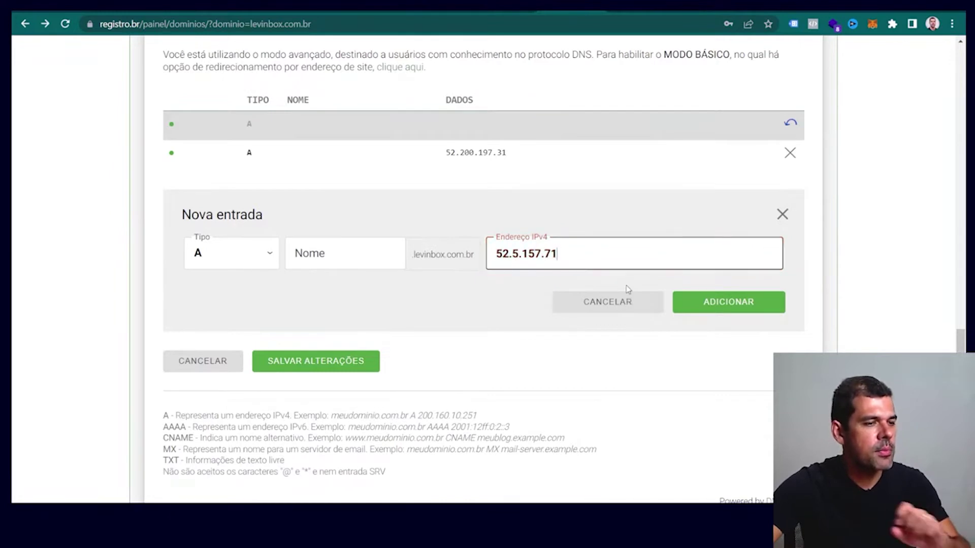
{"action": "left_click", "coordinate": [735, 303]}
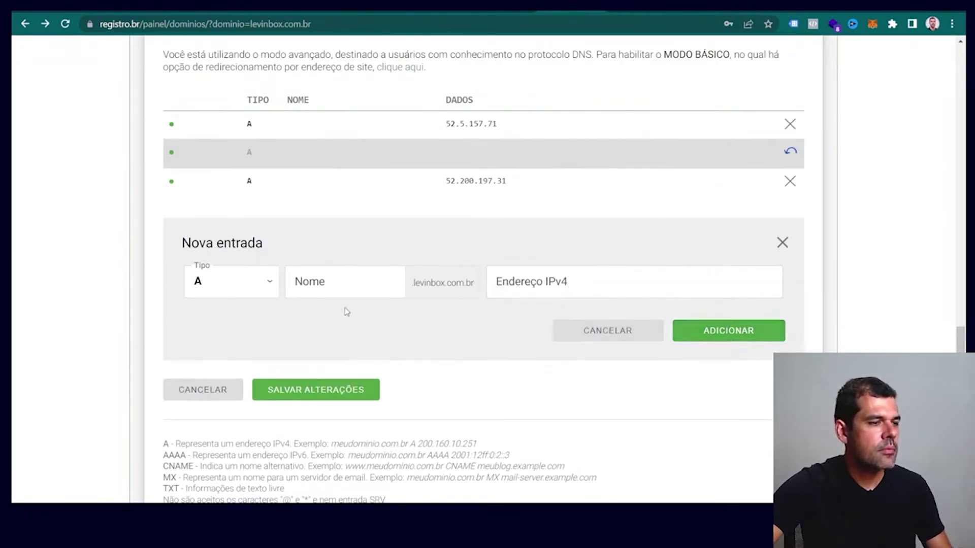
Copy the third IP address, 52.206.238.9, from the Nuvemshop tutorial and add it in Registro.br as an A entry with an empty name.
{"action": "left_click", "coordinate": [513, 11]}
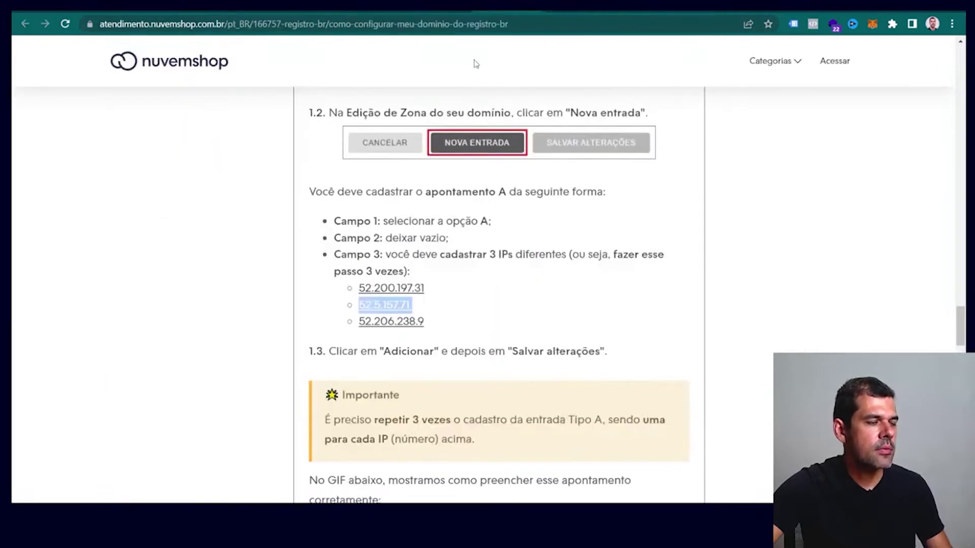
{"action": "left_click", "coordinate": [435, 328]}
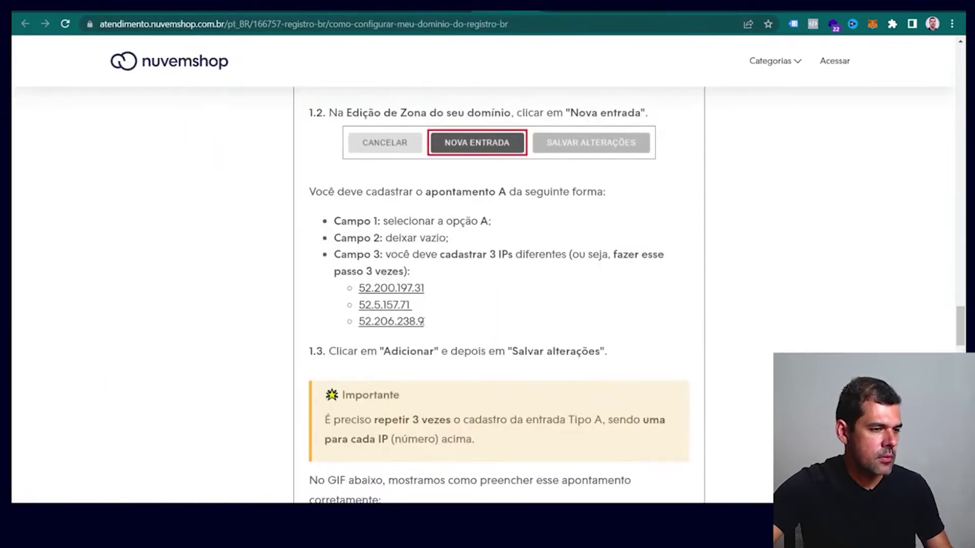
{"action": "left_click_drag", "start_coordinate": [424, 321], "coordinate": [359, 324]}
{"action": "key", "text": "ctrl+c"}
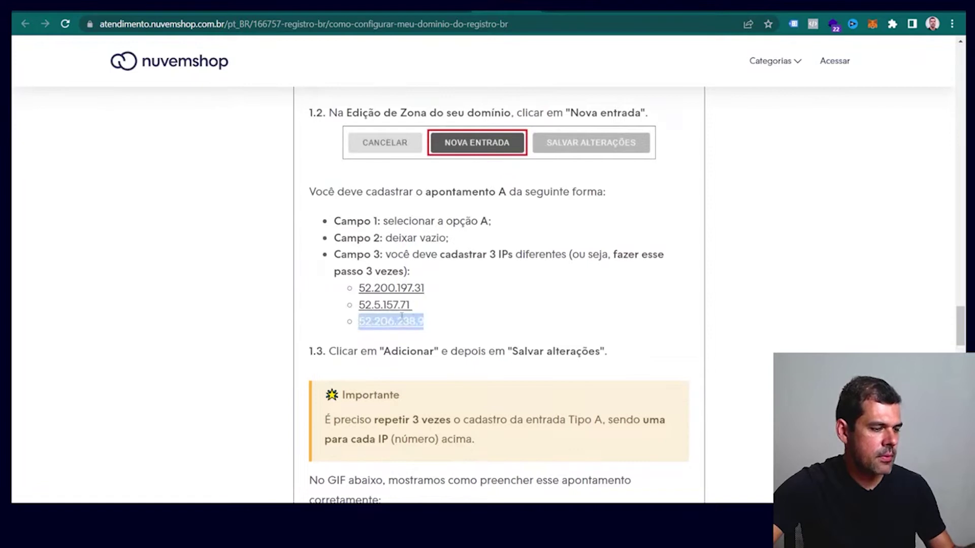
{"action": "key", "text": "ctrl+Tab"}
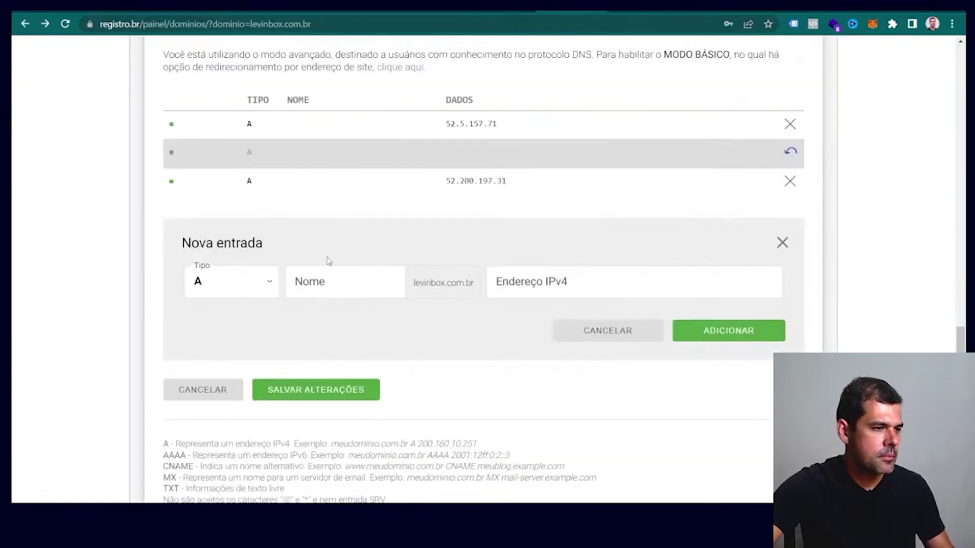
{"action": "left_click", "coordinate": [593, 285]}
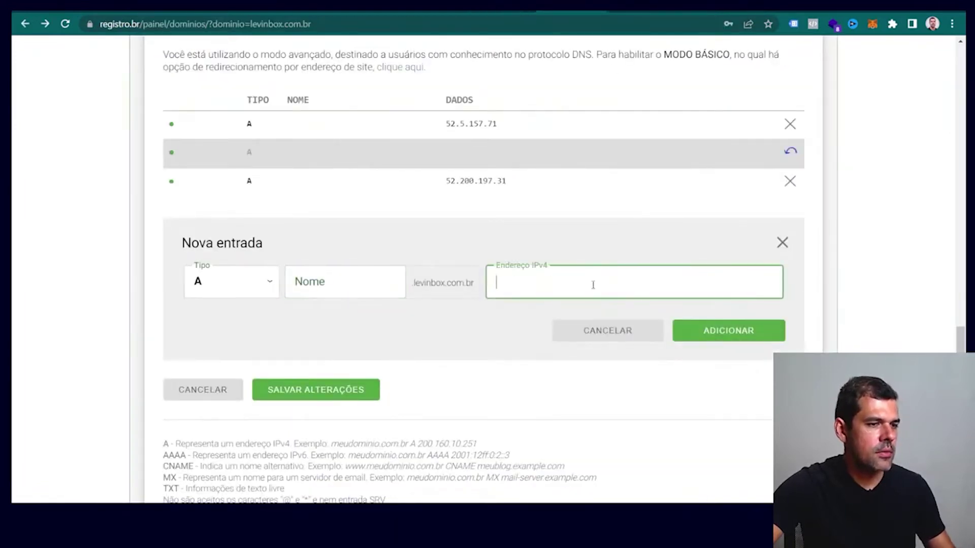
{"action": "key", "text": "ctrl+v"}
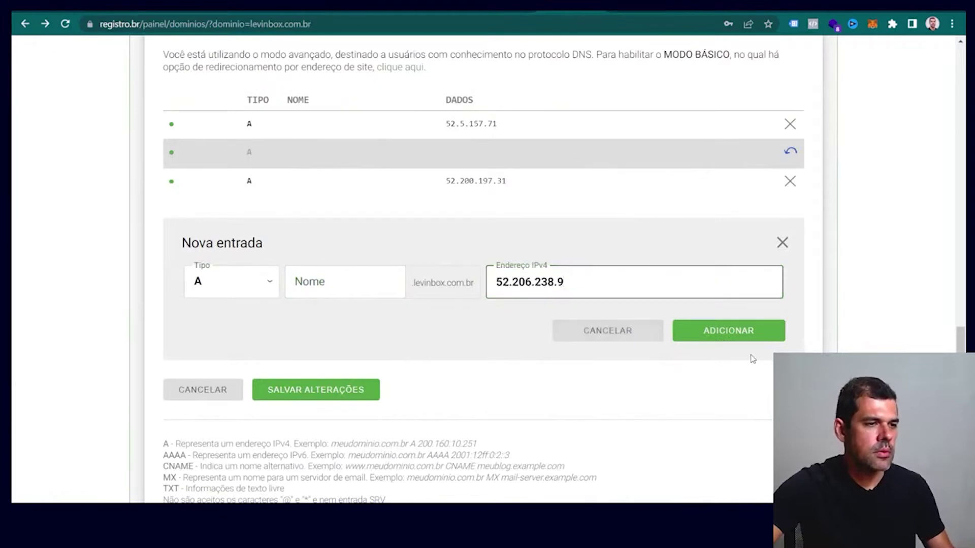
{"action": "left_click", "coordinate": [739, 338]}
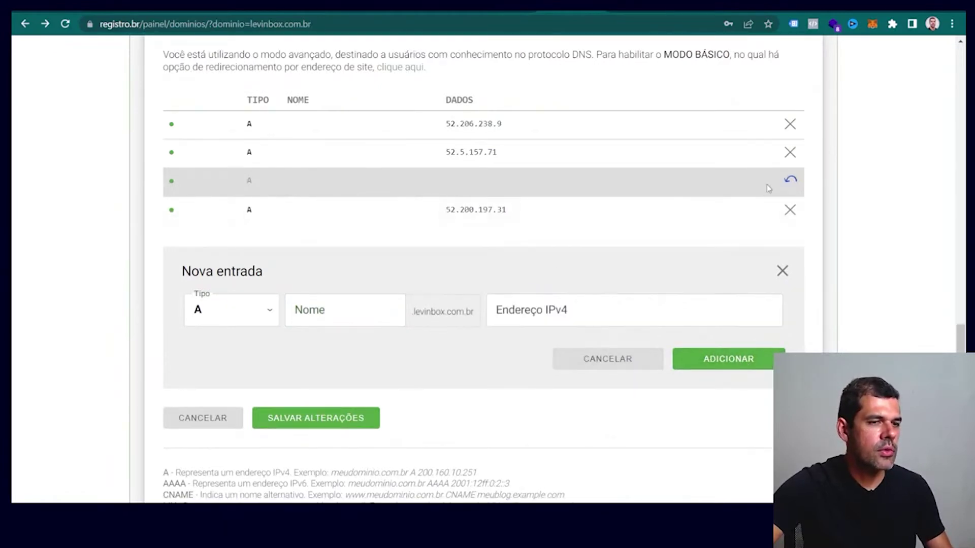
Restore the A entry without an address, mark it for removal again, and save the DNS zone changes.
{"action": "left_click", "coordinate": [789, 181]}
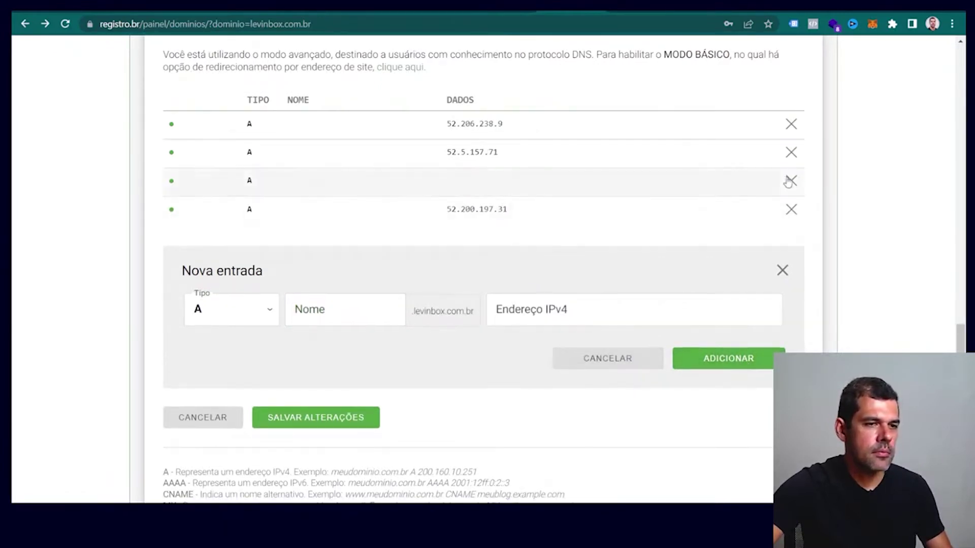
{"action": "left_click", "coordinate": [790, 181]}
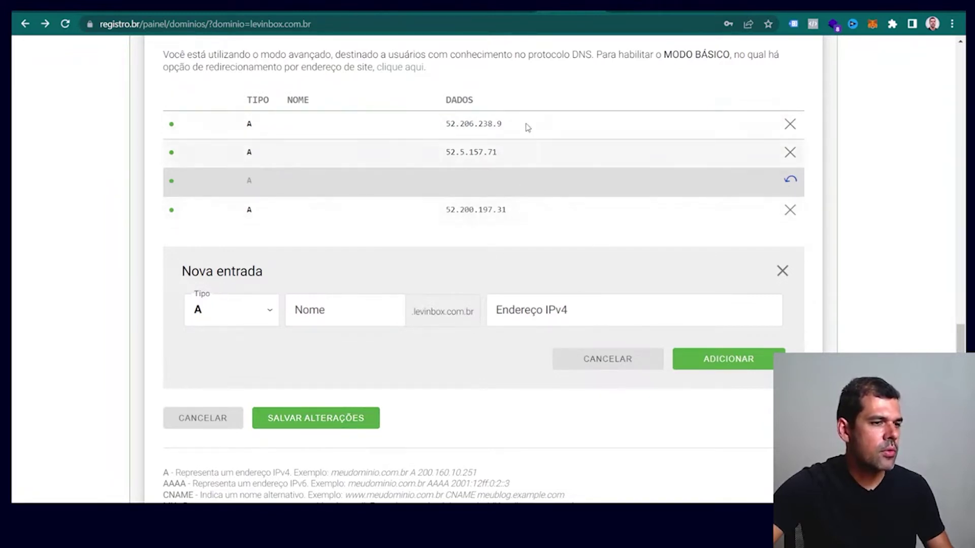
{"action": "left_click", "coordinate": [351, 422]}
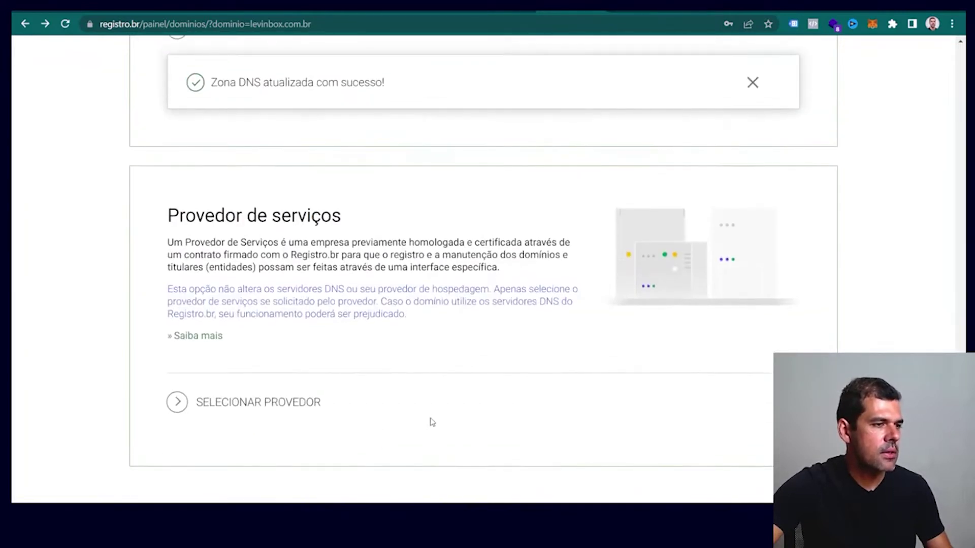
{"action": "scroll", "coordinate": [434, 359], "scroll_direction": "up", "scroll_amount": 1}
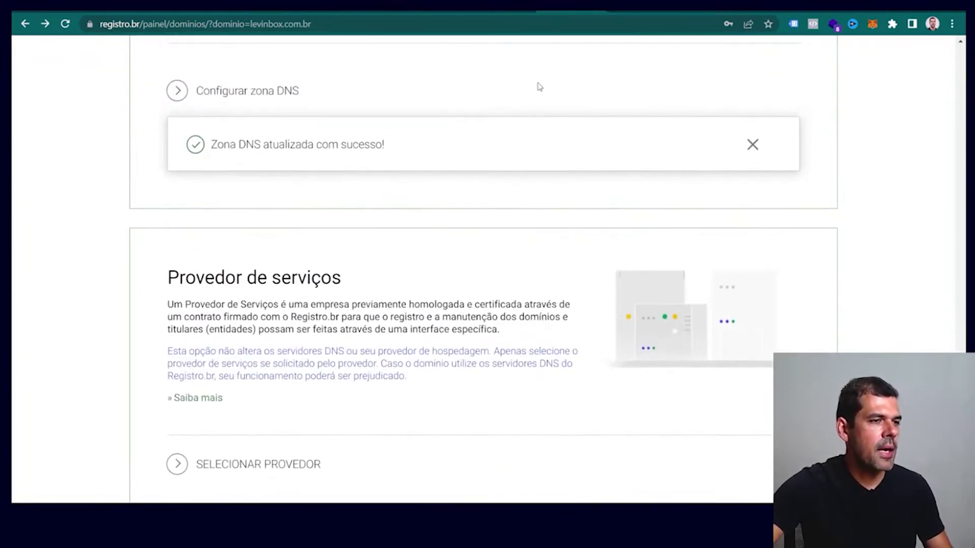
In the Nuvemshop tutorial, close the type A section, expand the CNAME (com WWW) section and read which values its three fields need.
{"action": "left_click", "coordinate": [509, 10]}
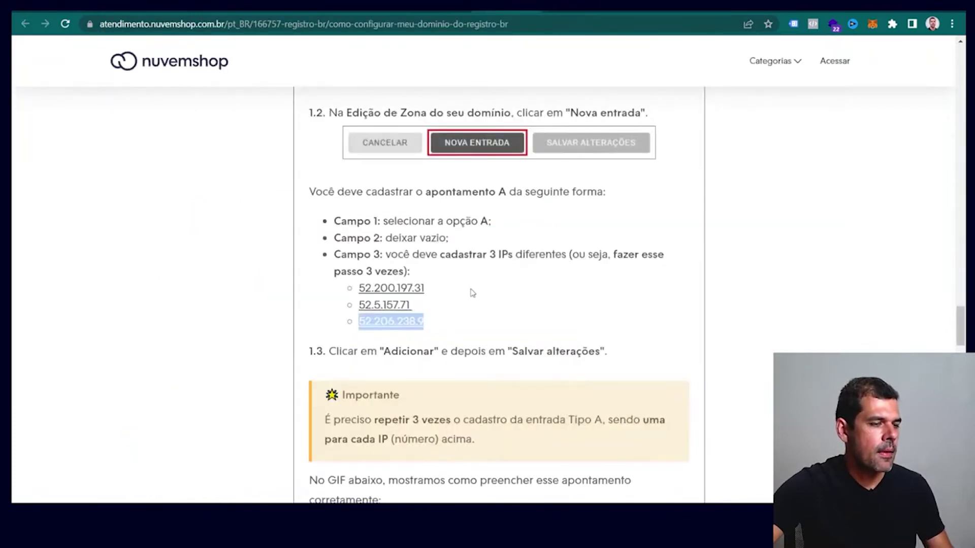
{"action": "scroll", "coordinate": [475, 294], "scroll_direction": "down", "scroll_amount": 3}
{"action": "scroll", "coordinate": [467, 274], "scroll_direction": "up", "scroll_amount": 4}
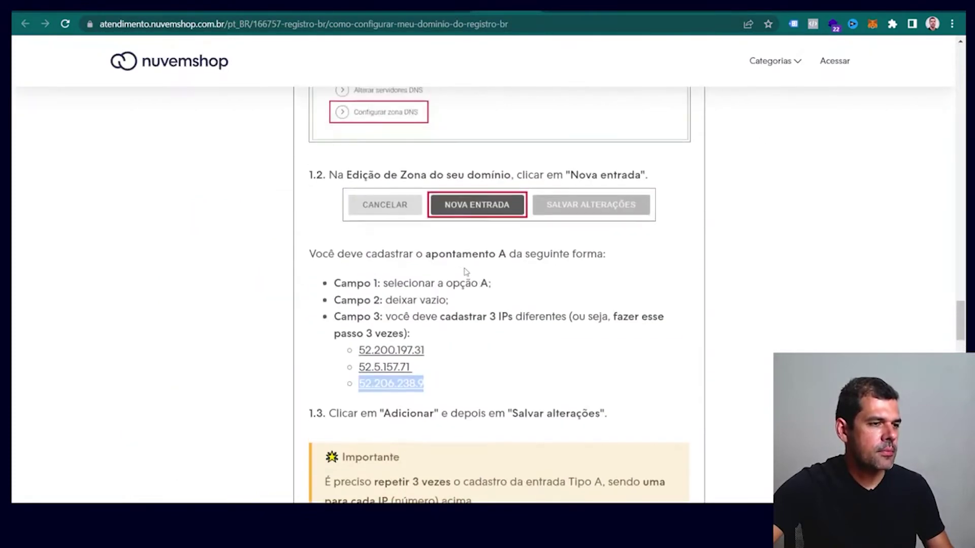
{"action": "scroll", "coordinate": [464, 274], "scroll_direction": "up", "scroll_amount": 3}
{"action": "scroll", "coordinate": [469, 294], "scroll_direction": "down", "scroll_amount": 5}
{"action": "scroll", "coordinate": [473, 315], "scroll_direction": "up", "scroll_amount": 8}
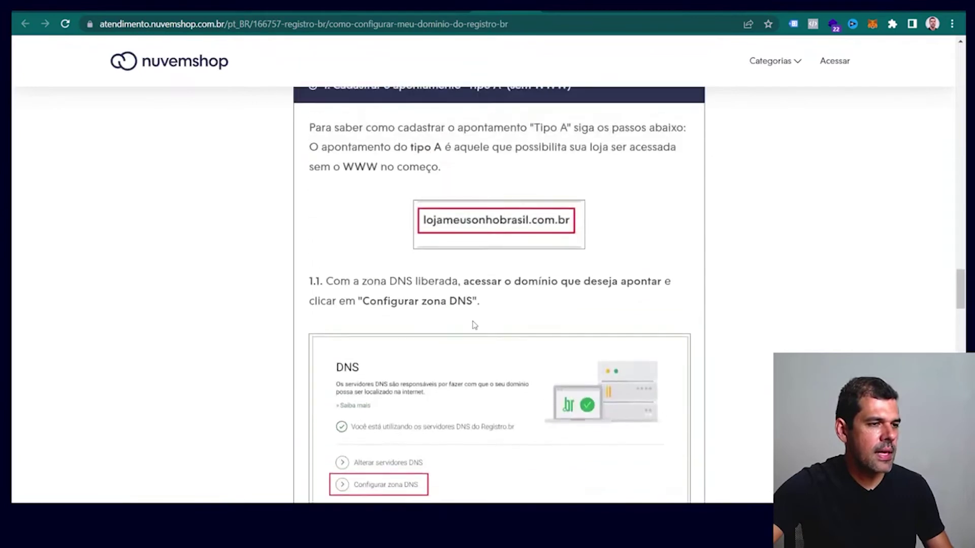
{"action": "scroll", "coordinate": [474, 326], "scroll_direction": "up", "scroll_amount": 5}
{"action": "left_click", "coordinate": [420, 339]}
{"action": "scroll", "coordinate": [506, 347], "scroll_direction": "down", "scroll_amount": 1}
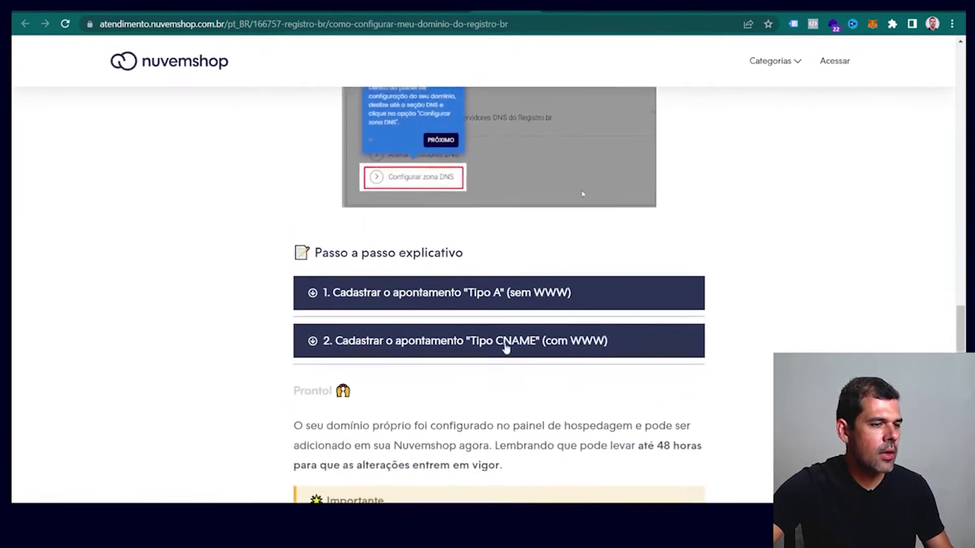
{"action": "left_click", "coordinate": [459, 325]}
{"action": "scroll", "coordinate": [639, 330], "scroll_direction": "down", "scroll_amount": 1}
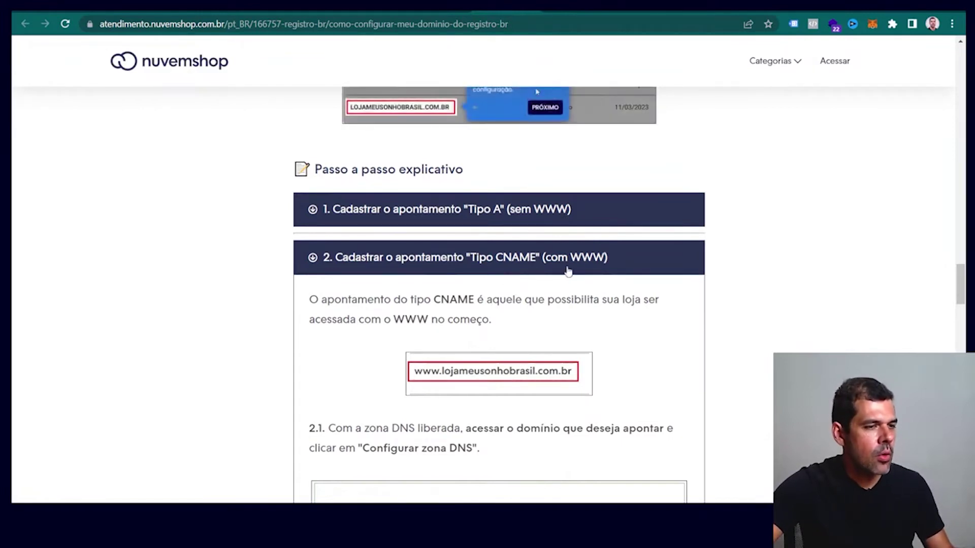
{"action": "scroll", "coordinate": [629, 318], "scroll_direction": "down", "scroll_amount": 7}
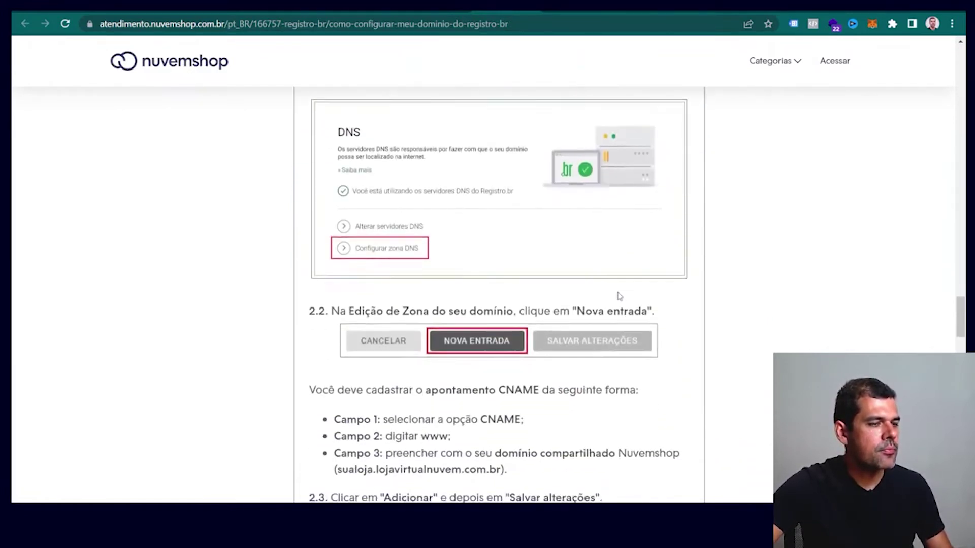
{"action": "scroll", "coordinate": [619, 296], "scroll_direction": "down", "scroll_amount": 3}
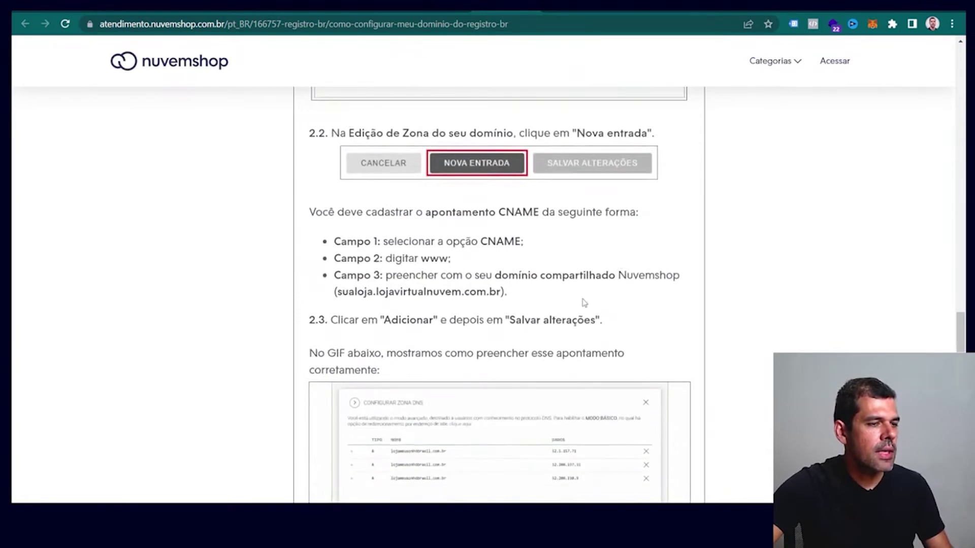
{"action": "scroll", "coordinate": [528, 265], "scroll_direction": "down", "scroll_amount": 1}
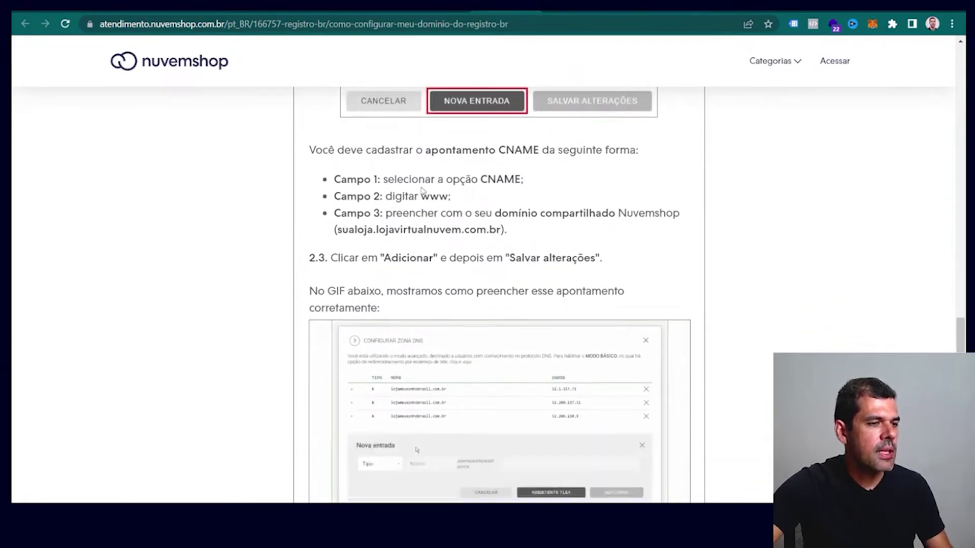
In the Registro.br panel, reopen the DNS zone configuration of levinbox.com.br and start a new entry of type CNAME.
{"action": "left_click", "coordinate": [554, 10]}
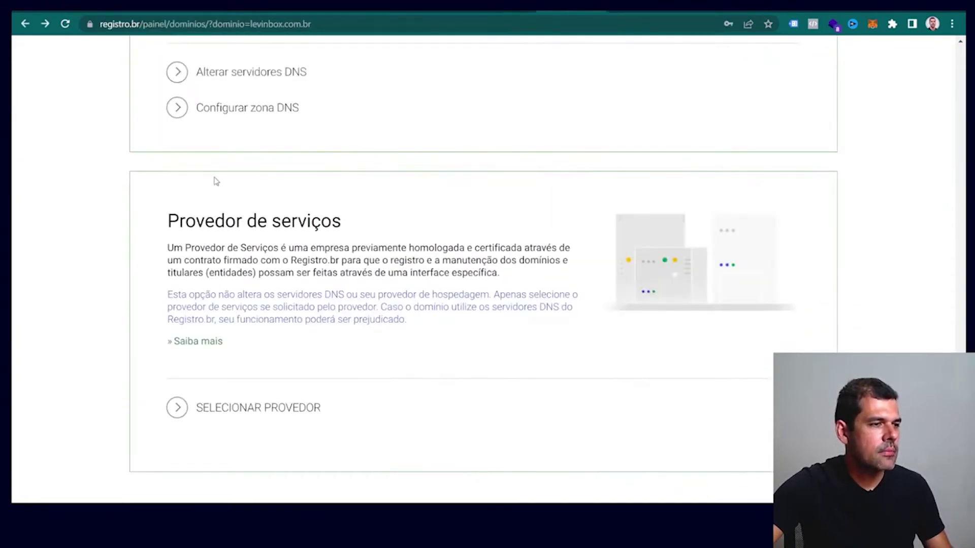
{"action": "scroll", "coordinate": [247, 137], "scroll_direction": "up", "scroll_amount": 2}
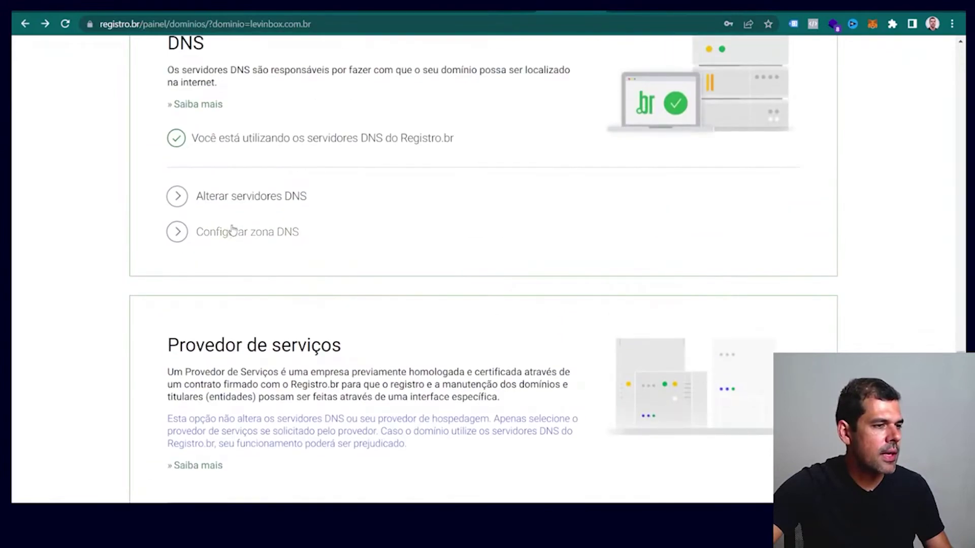
{"action": "left_click", "coordinate": [232, 227]}
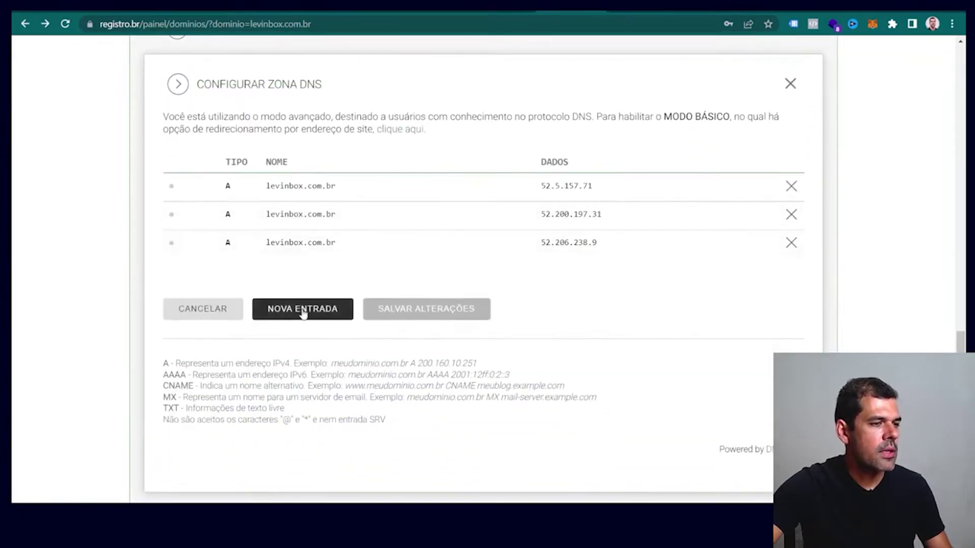
{"action": "left_click", "coordinate": [301, 314]}
{"action": "left_click", "coordinate": [267, 350]}
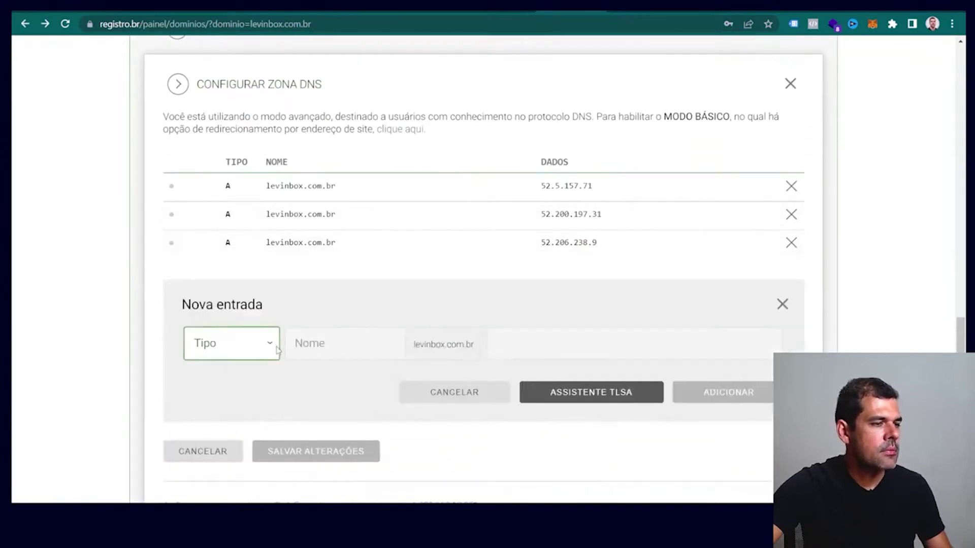
{"action": "left_click", "coordinate": [241, 394]}
{"action": "left_click", "coordinate": [299, 343]}
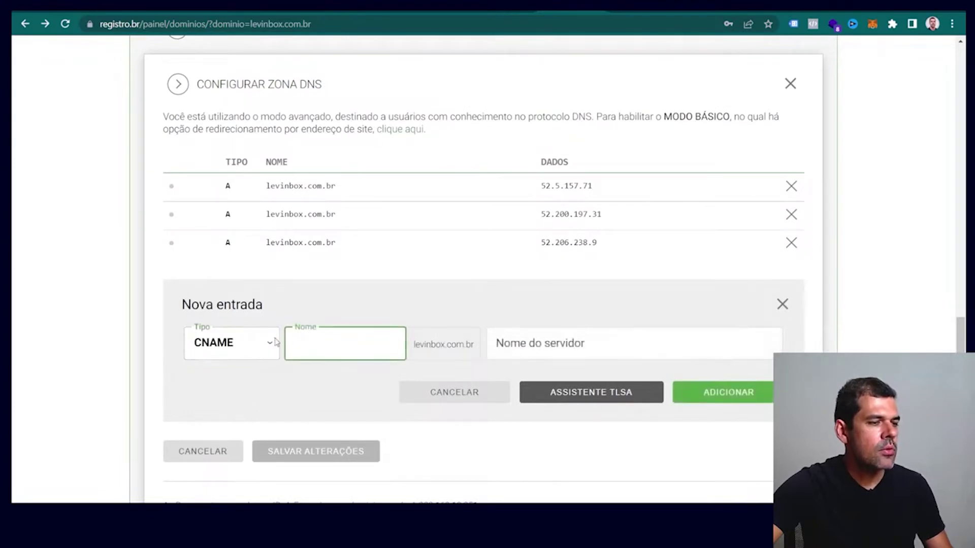
Check the tutorial's second field value and set the new CNAME entry's name to www in lowercase.
{"action": "key", "text": "ctrl+Tab"}
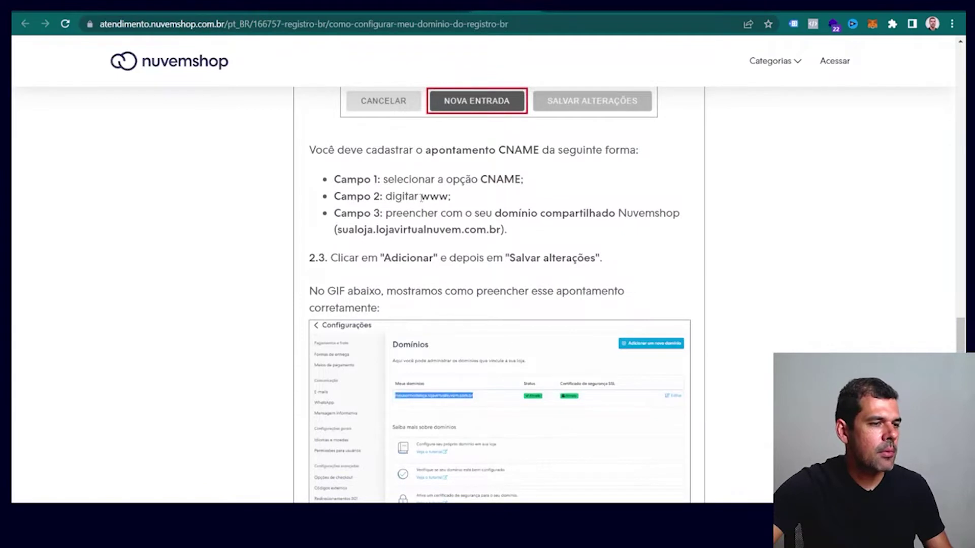
{"action": "left_click_drag", "start_coordinate": [421, 198], "coordinate": [449, 198]}
{"action": "left_click", "coordinate": [574, 11]}
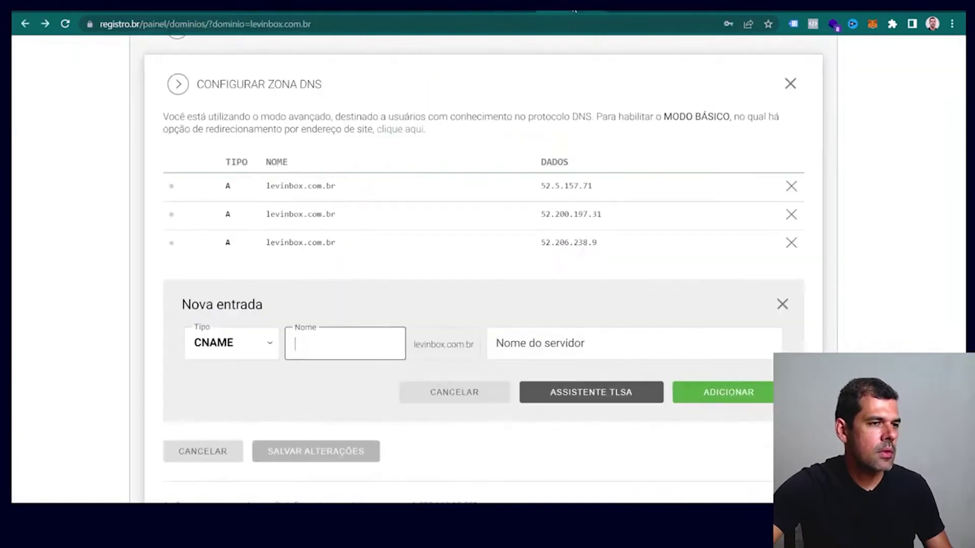
{"action": "type", "text": "WW"}
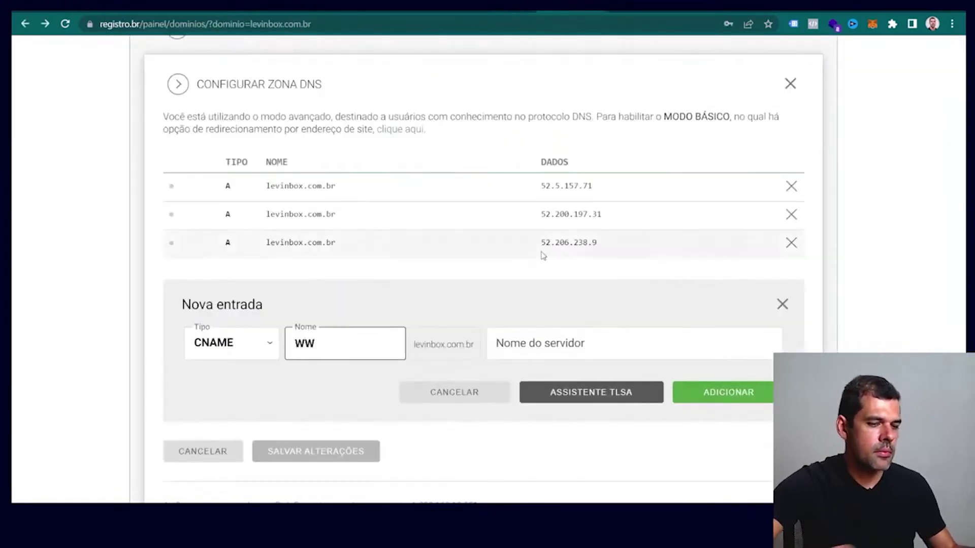
{"action": "key", "text": "BackSpace"}
{"action": "key", "text": "BackSpace"}
{"action": "type", "text": "www"}
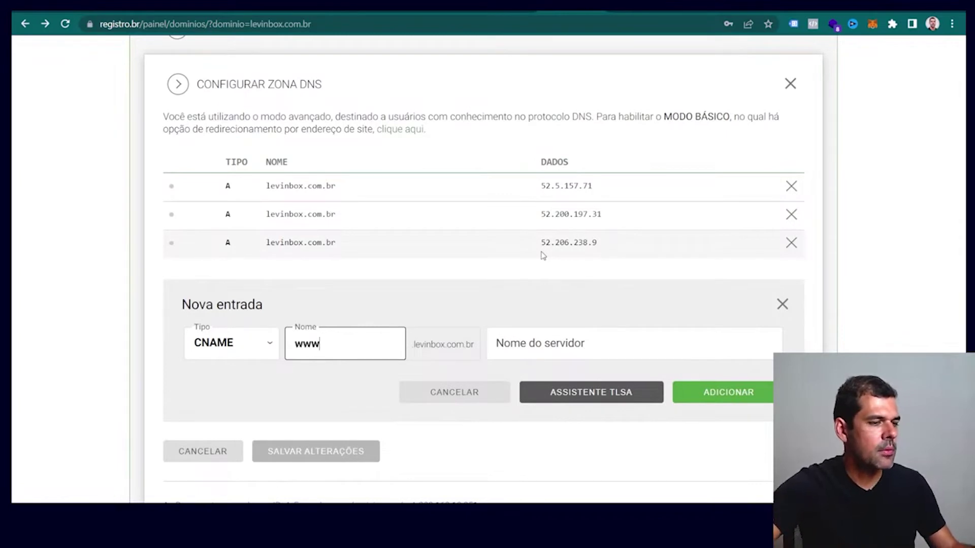
{"action": "left_click", "coordinate": [639, 333]}
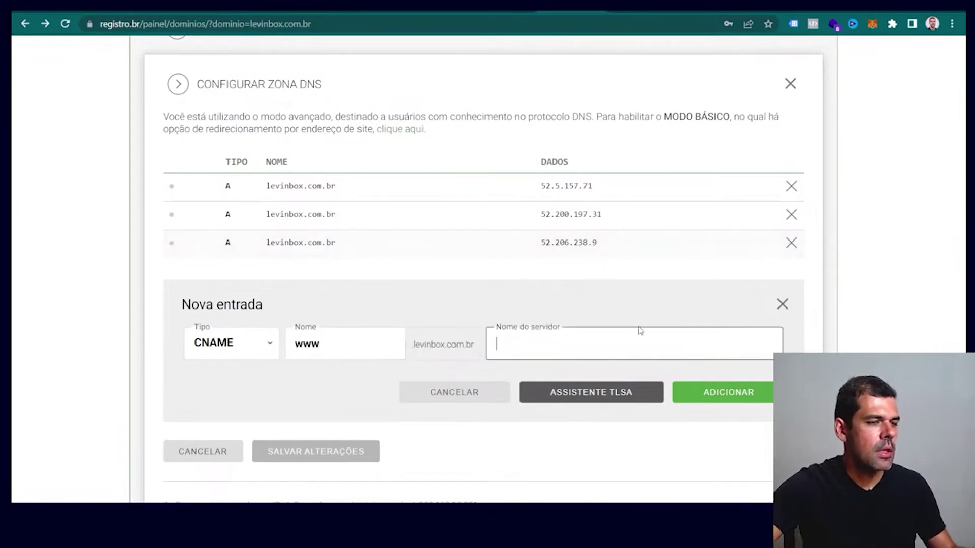
Check in the Nuvemshop tutorial what the third field of the CNAME entry requires.
{"action": "left_click", "coordinate": [500, 13]}
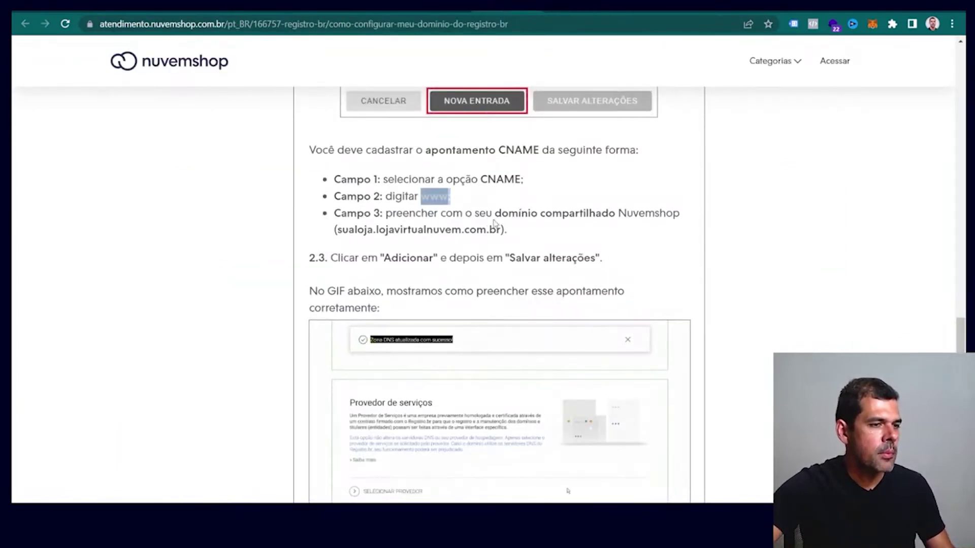
{"action": "left_click_drag", "start_coordinate": [507, 213], "coordinate": [589, 214]}
{"action": "left_click", "coordinate": [509, 218]}
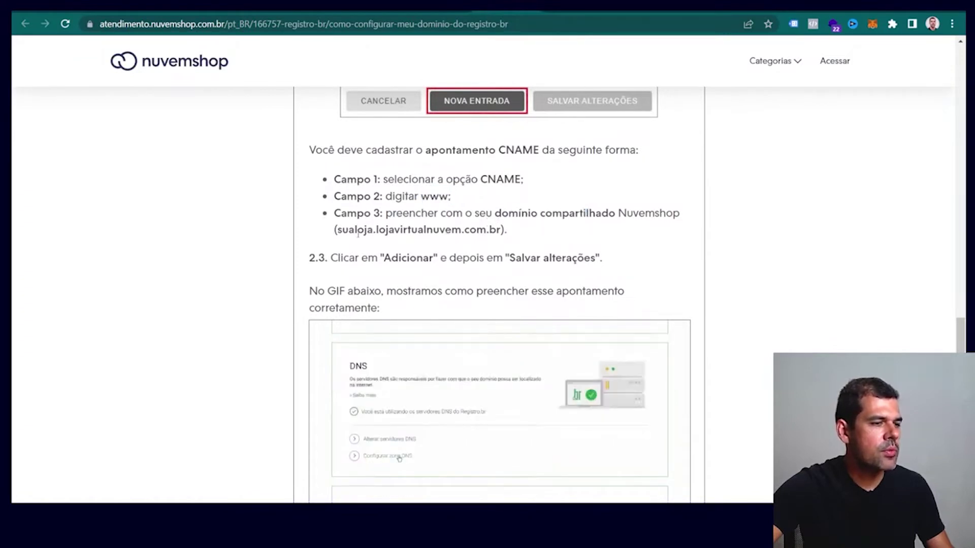
{"action": "left_click_drag", "start_coordinate": [385, 229], "coordinate": [477, 231]}
{"action": "left_click", "coordinate": [477, 231]}
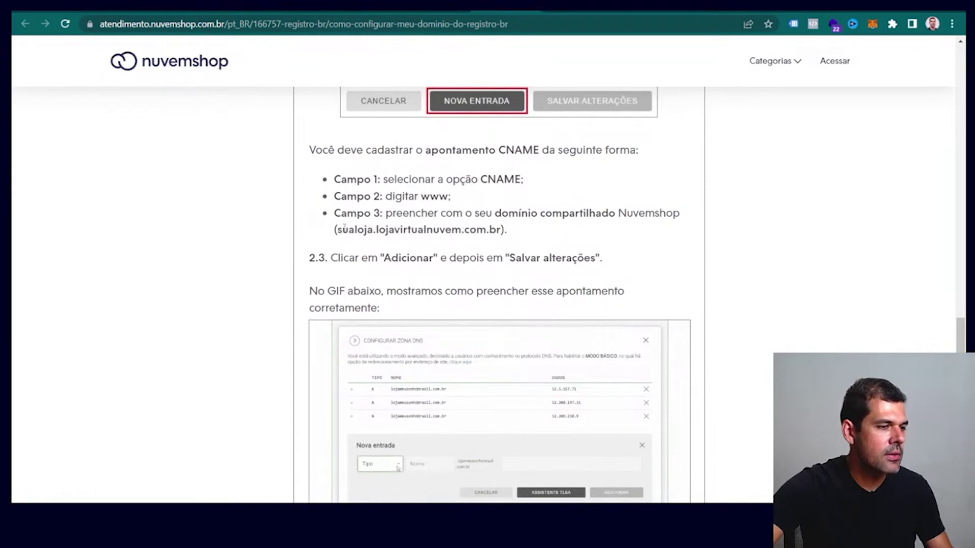
{"action": "left_click_drag", "start_coordinate": [342, 230], "coordinate": [407, 231]}
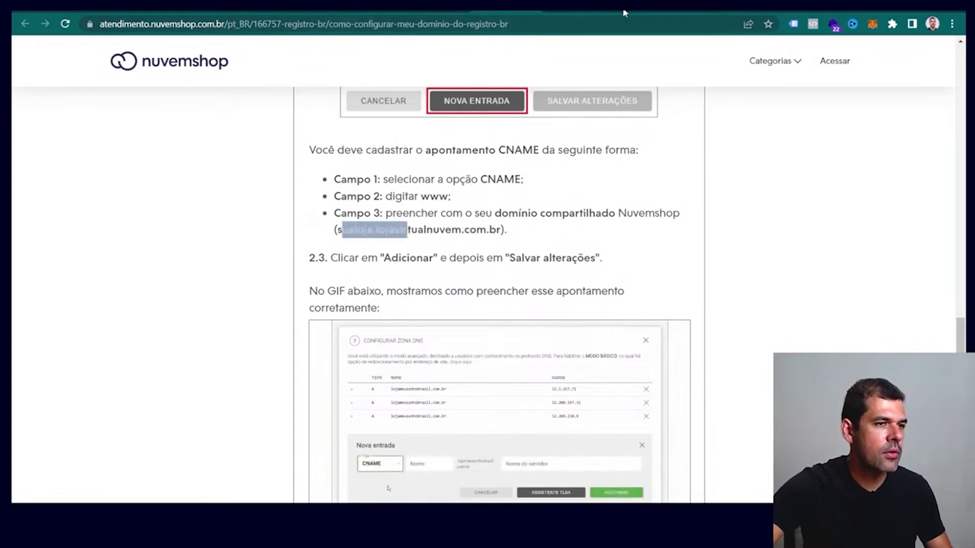
Copy the store's shared address from its open storefront page and paste it as the server name of the www CNAME entry in Registro.br.
{"action": "left_click", "coordinate": [321, 5]}
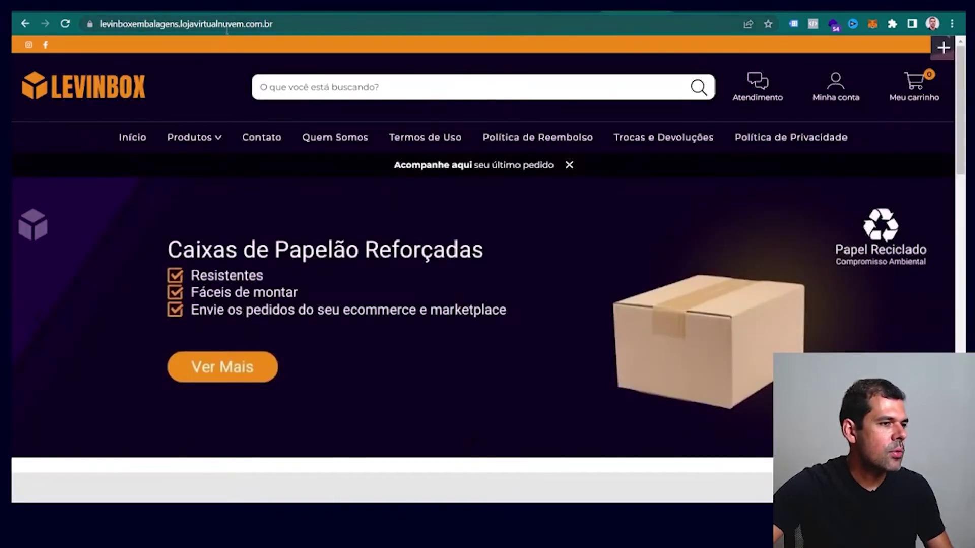
{"action": "left_click_drag", "start_coordinate": [304, 25], "coordinate": [106, 24]}
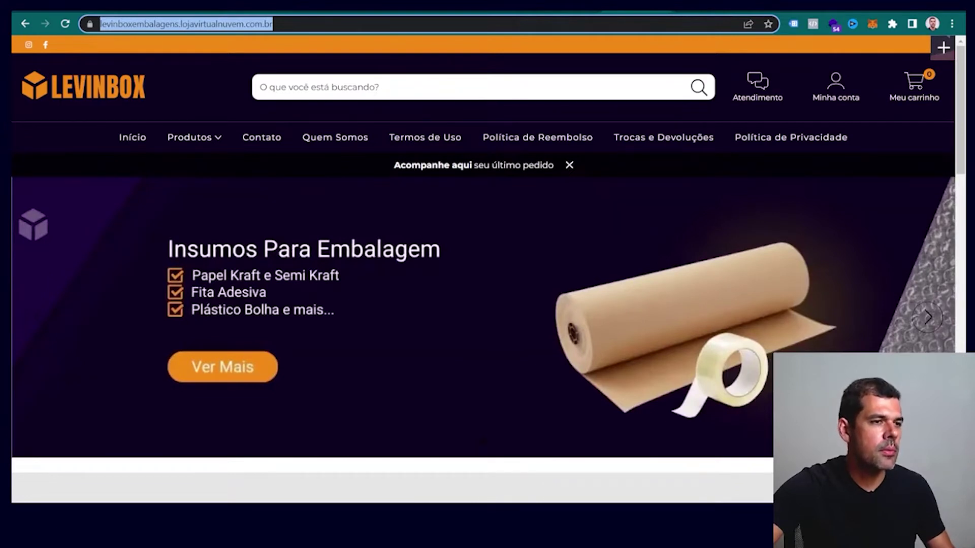
{"action": "key", "text": "ctrl+Tab"}
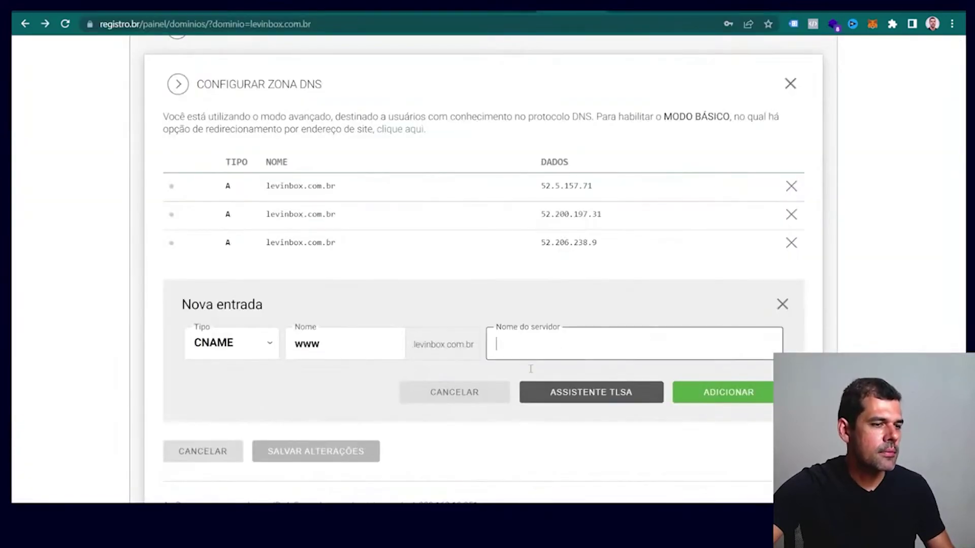
{"action": "type", "text": "https://levinboxembalagens.lojavirtualnuvem.com.br/"}
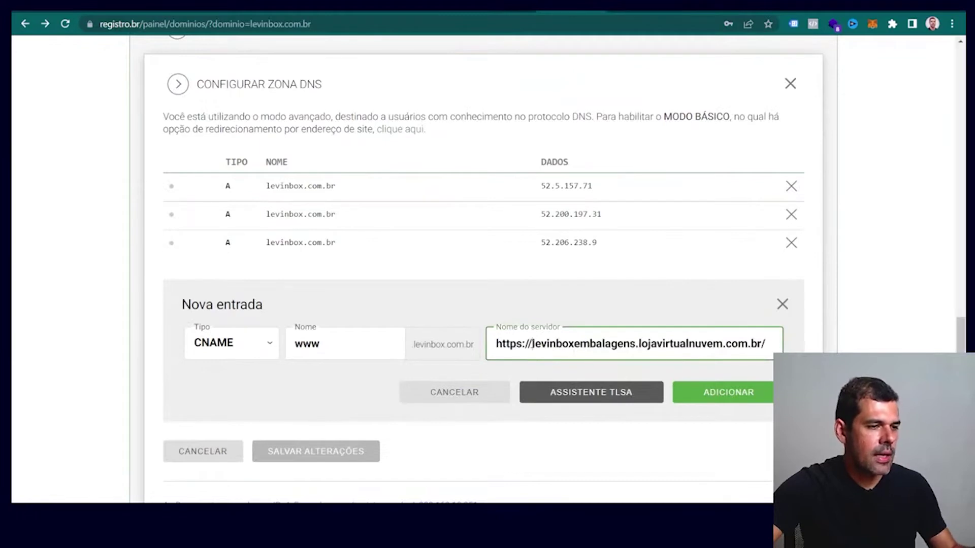
{"action": "left_click", "coordinate": [532, 344]}
{"action": "key", "text": "BackSpace"}
{"action": "key", "text": "BackSpace"}
{"action": "key", "text": "BackSpace"}
{"action": "key", "text": "BackSpace"}
{"action": "key", "text": "BackSpace"}
{"action": "key", "text": "BackSpace"}
{"action": "key", "text": "BackSpace"}
{"action": "key", "text": "BackSpace"}
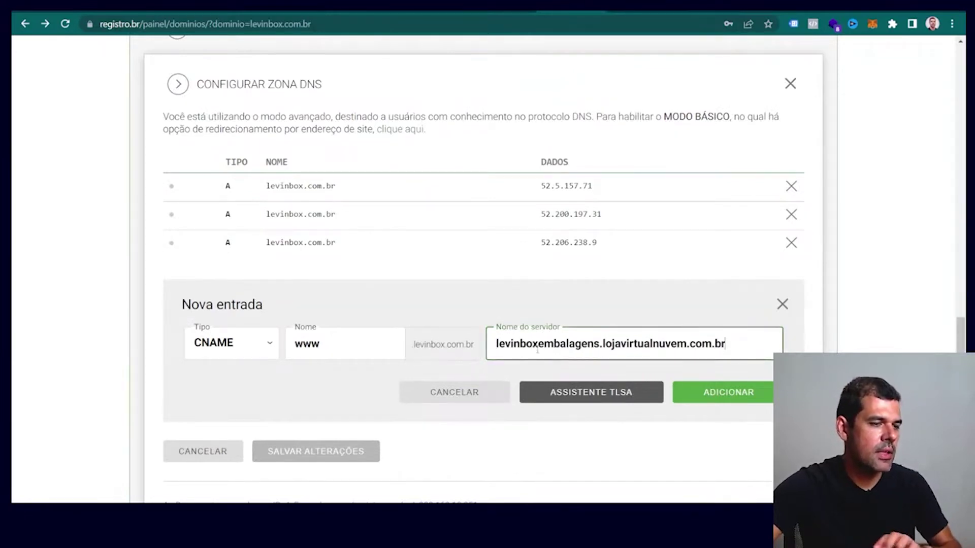
{"action": "left_click_drag", "start_coordinate": [537, 344], "coordinate": [496, 346]}
{"action": "left_click", "coordinate": [597, 344]}
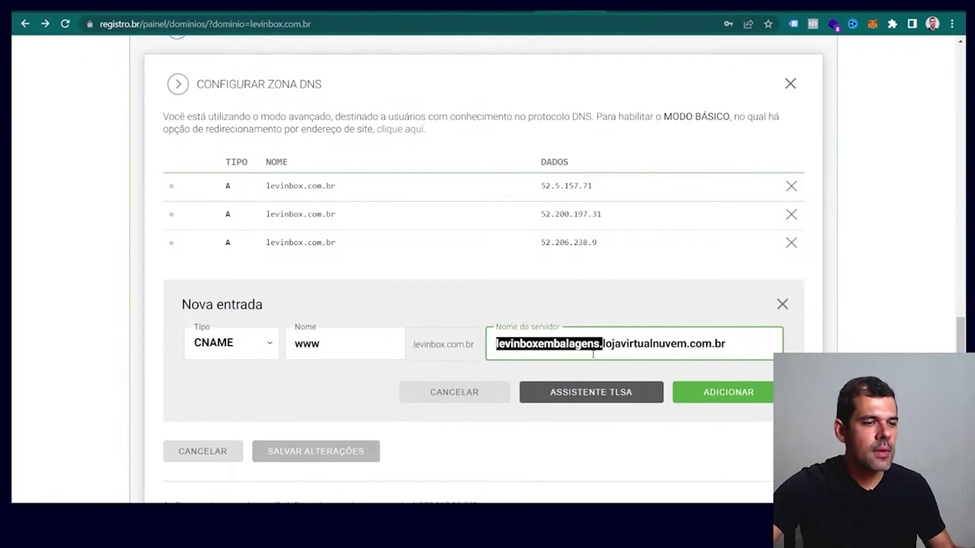
{"action": "left_click", "coordinate": [618, 354]}
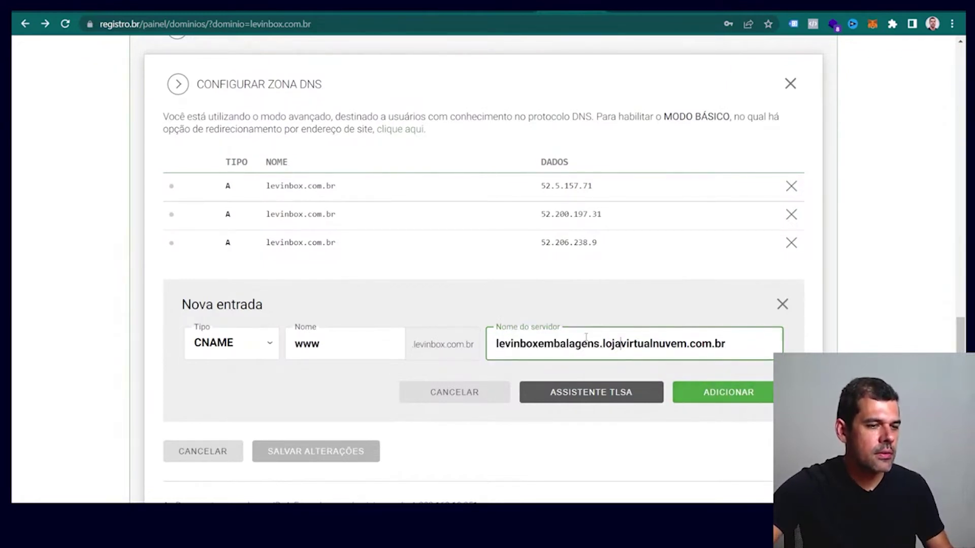
Add the www CNAME entry to the DNS zone, check its server name in the list and save the zone changes.
{"action": "left_click", "coordinate": [714, 412]}
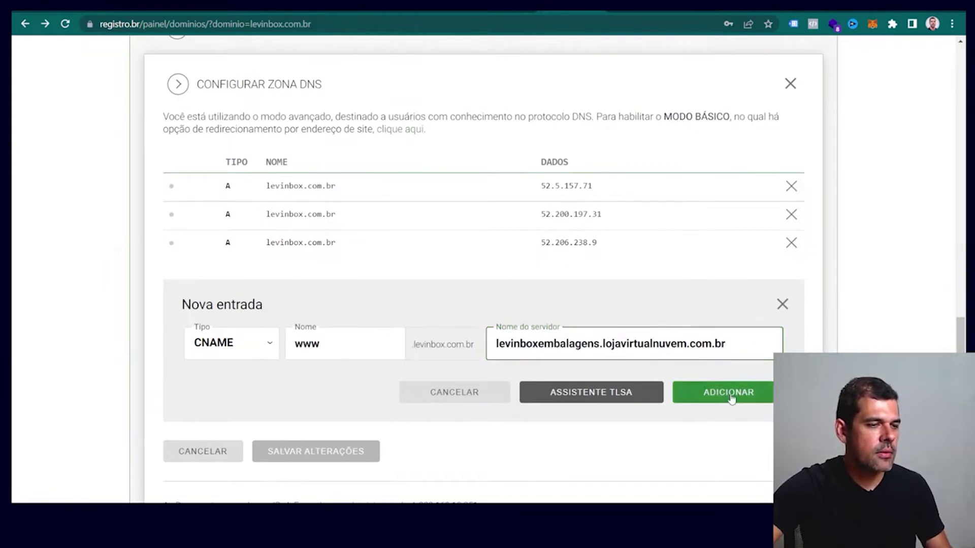
{"action": "left_click", "coordinate": [731, 399]}
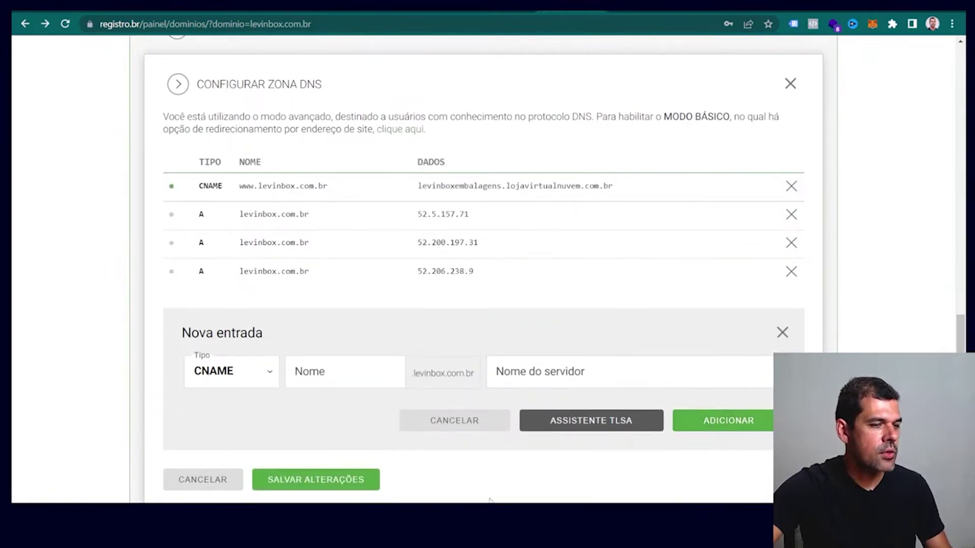
{"action": "left_click_drag", "start_coordinate": [432, 189], "coordinate": [599, 187]}
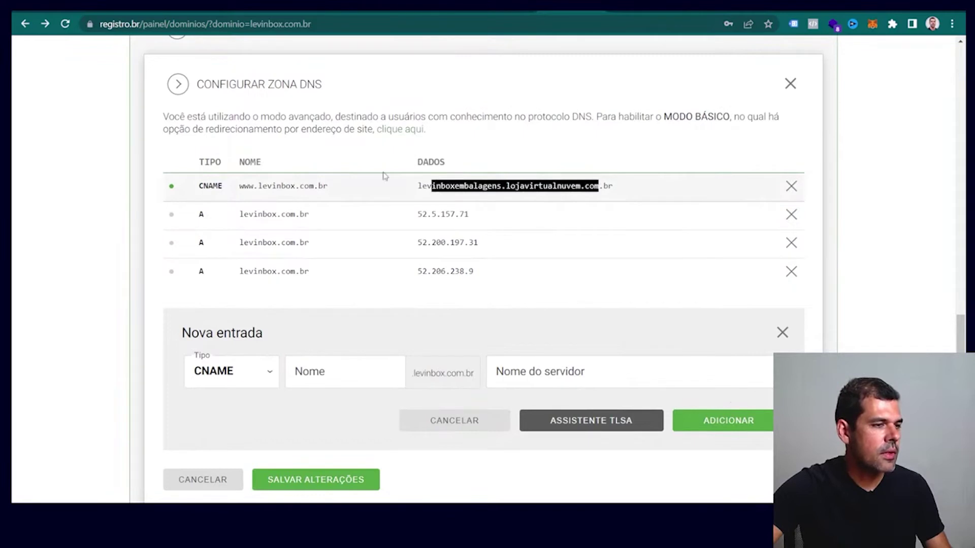
{"action": "left_click", "coordinate": [343, 478]}
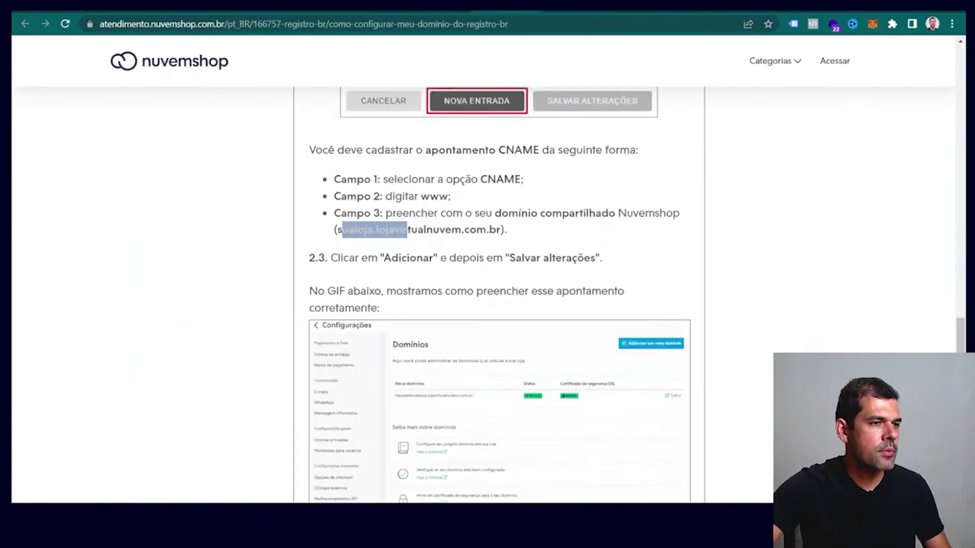
Review the rest of the tutorial's CNAME section, collapse it, and return to the domain page in the Registro.br panel.
{"action": "left_click", "coordinate": [516, 280]}
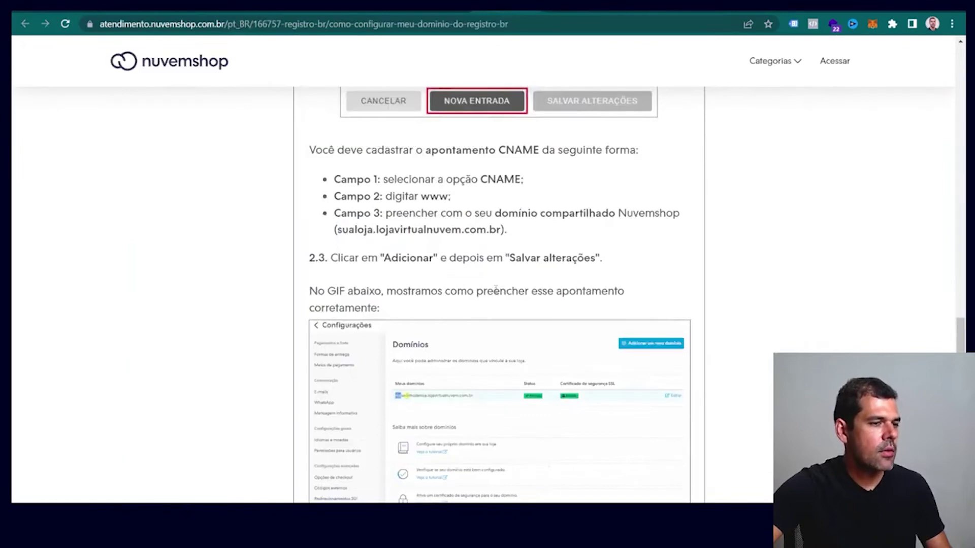
{"action": "scroll", "coordinate": [495, 288], "scroll_direction": "down", "scroll_amount": 8}
{"action": "scroll", "coordinate": [496, 289], "scroll_direction": "up", "scroll_amount": 10}
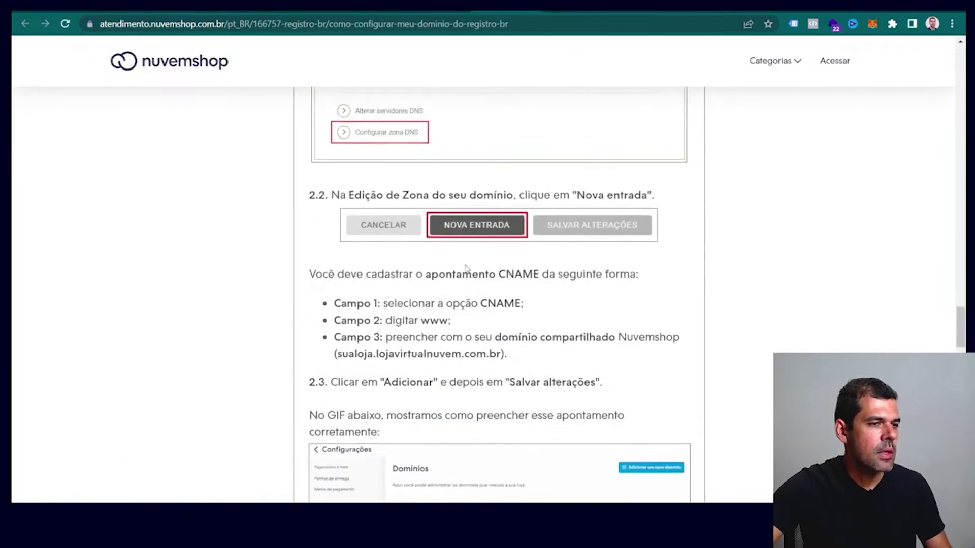
{"action": "scroll", "coordinate": [466, 269], "scroll_direction": "up", "scroll_amount": 10}
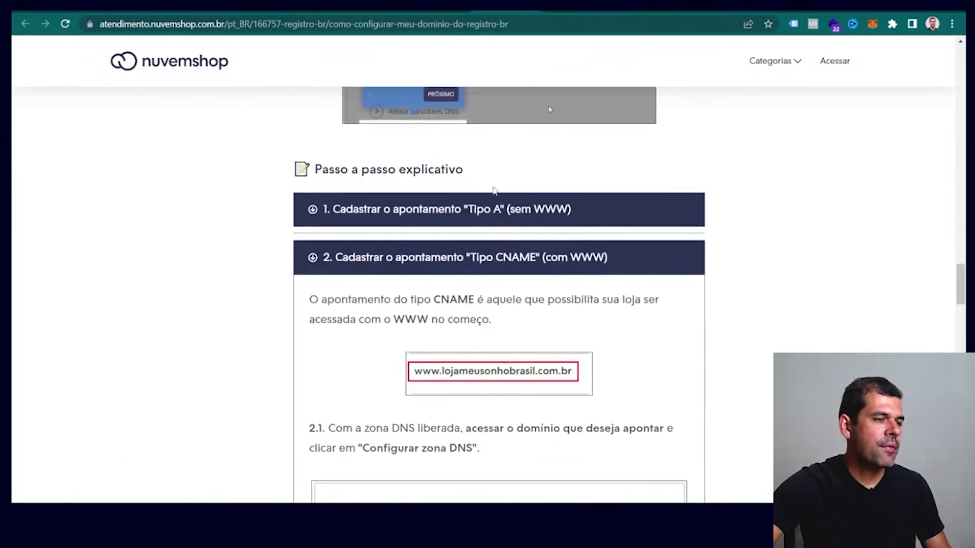
{"action": "left_click", "coordinate": [459, 259]}
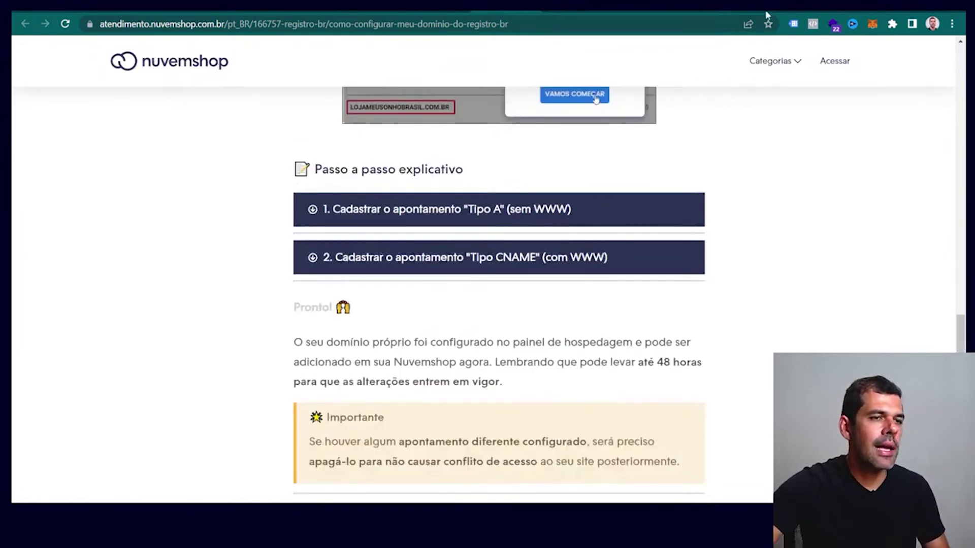
{"action": "left_click", "coordinate": [556, 9]}
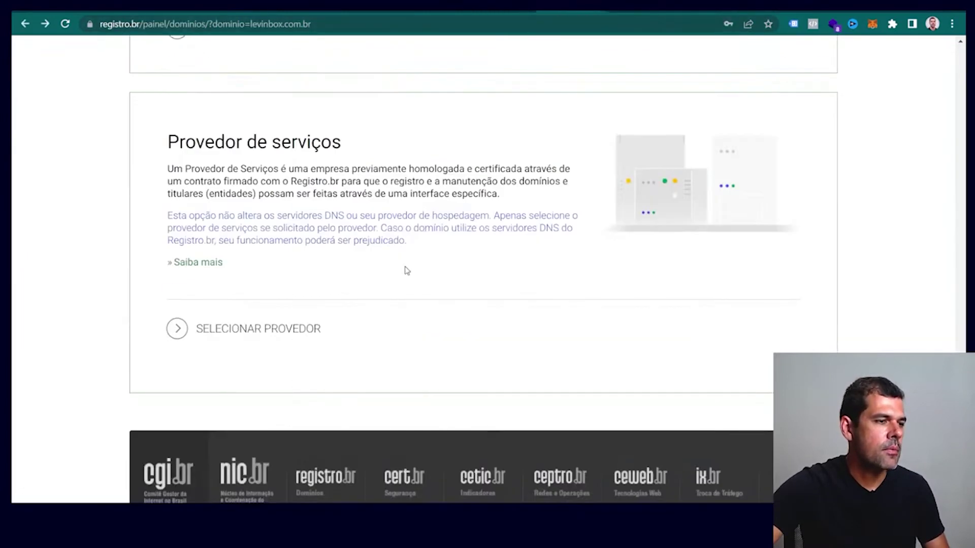
{"action": "scroll", "coordinate": [262, 262], "scroll_direction": "up", "scroll_amount": 5}
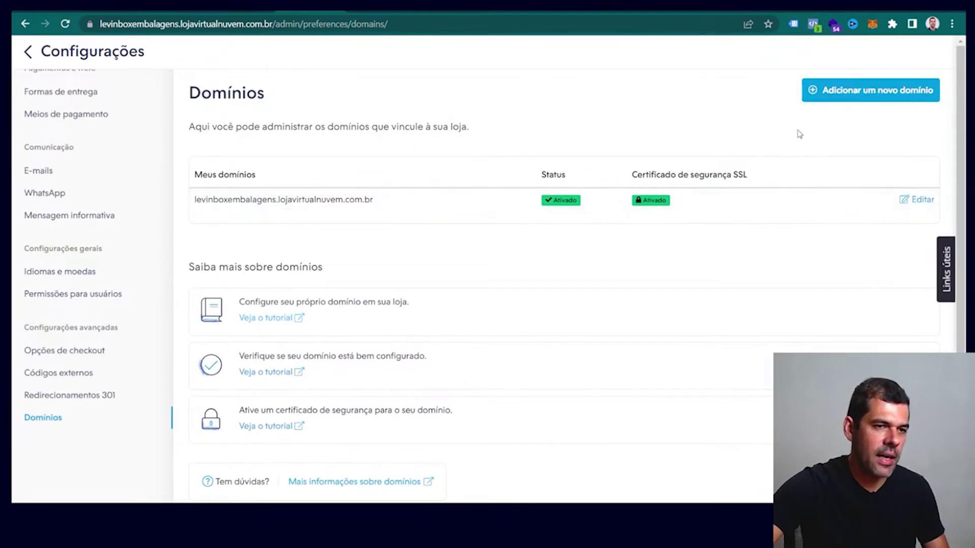
In the Nuvemshop domain settings, add levinbox.com.br as a new domain and save it.
{"action": "left_click", "coordinate": [846, 94]}
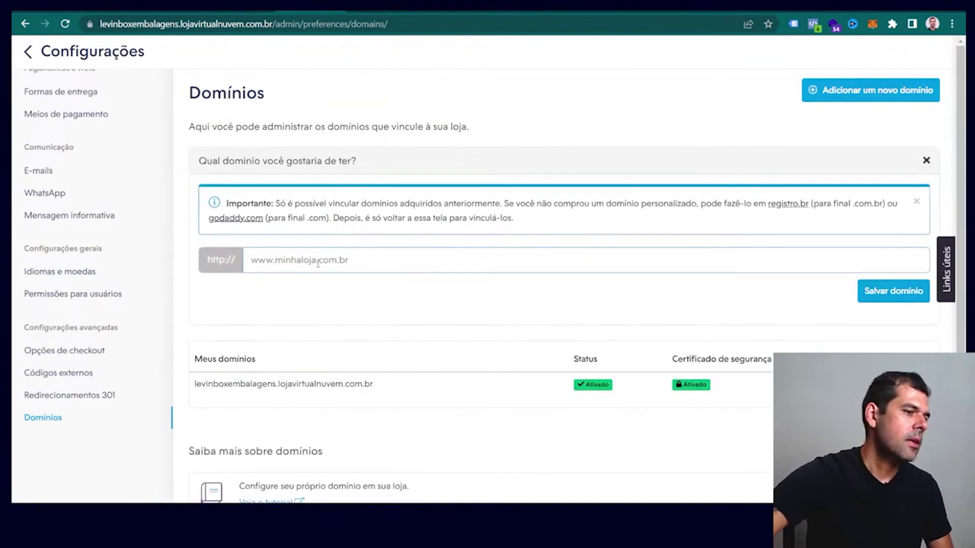
{"action": "type", "text": "levi"}
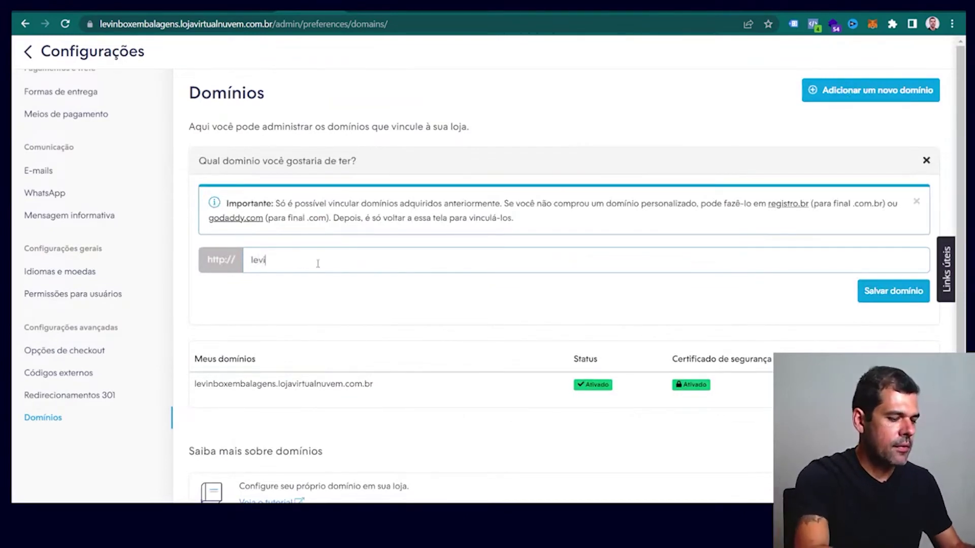
{"action": "type", "text": "nbox.c"}
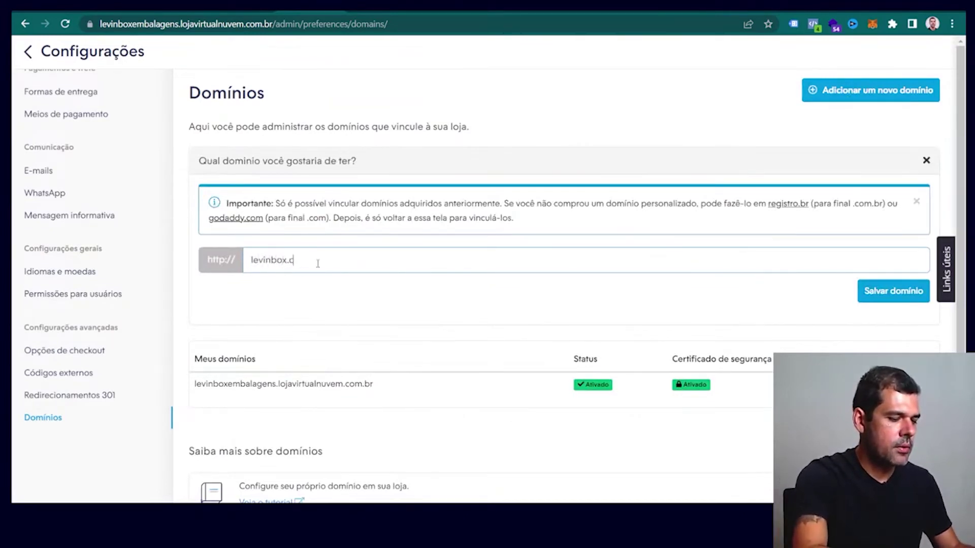
{"action": "type", "text": "om.br"}
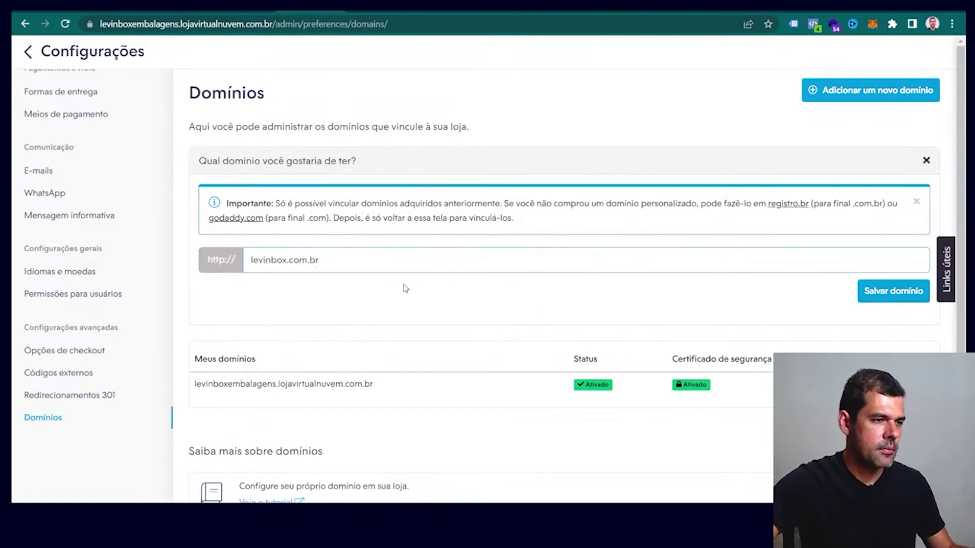
{"action": "left_click", "coordinate": [904, 292]}
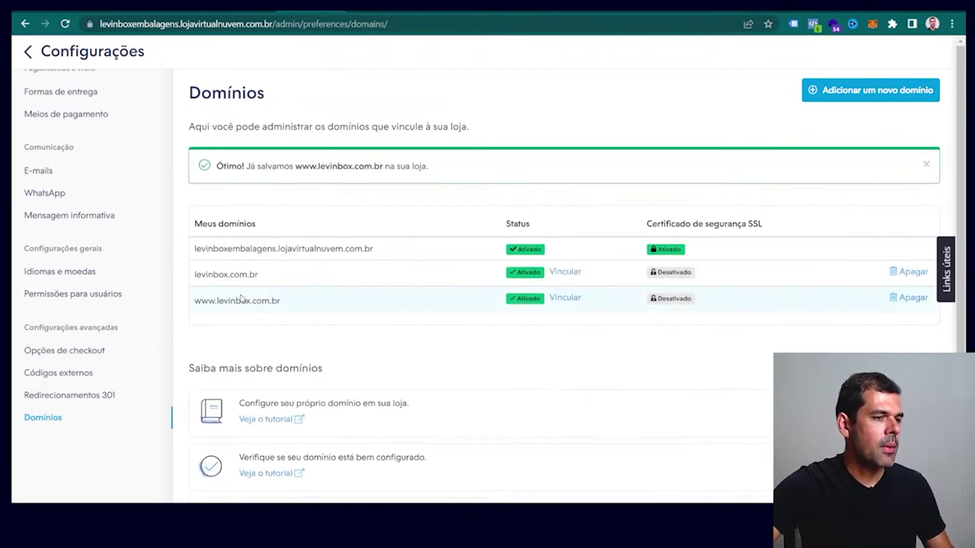
{"action": "left_click_drag", "start_coordinate": [203, 300], "coordinate": [278, 301]}
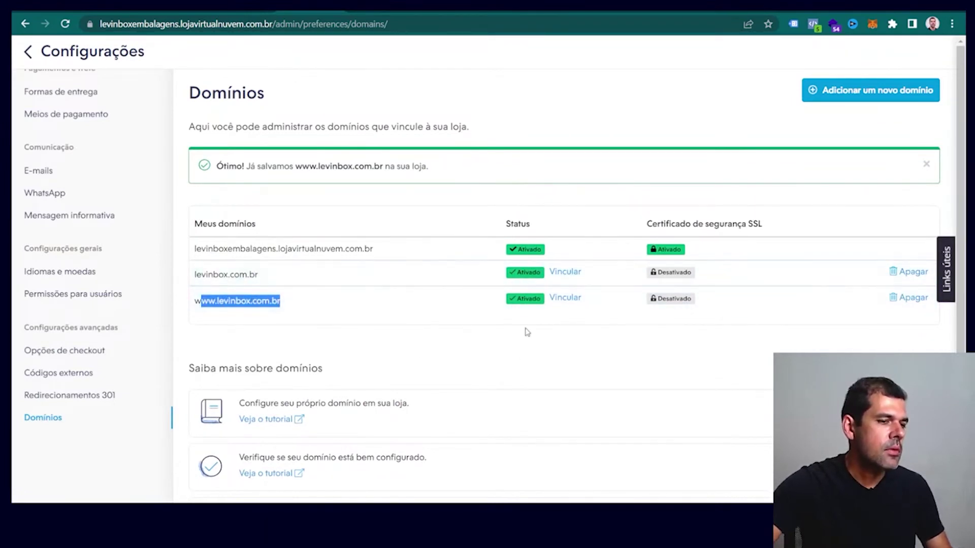
{"action": "left_click", "coordinate": [535, 353]}
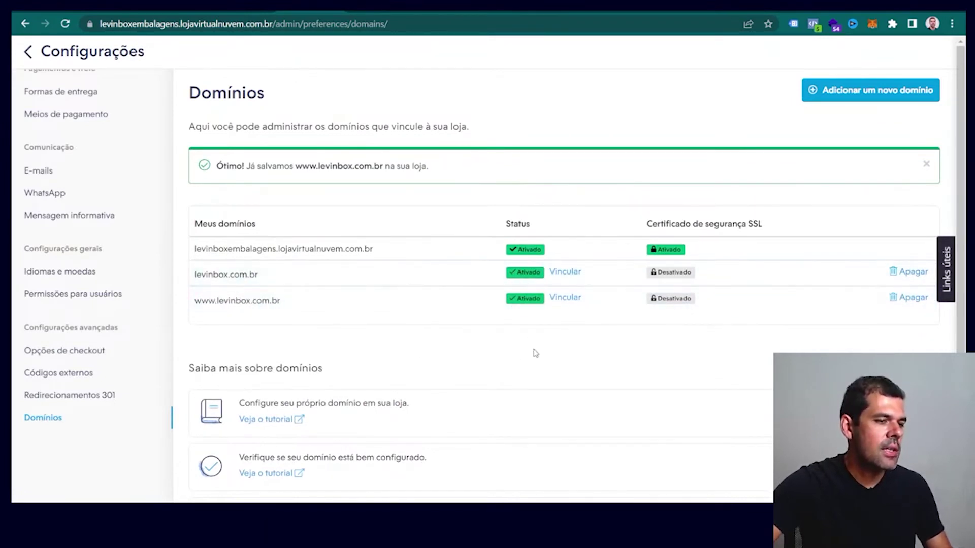
{"action": "left_click", "coordinate": [566, 274]}
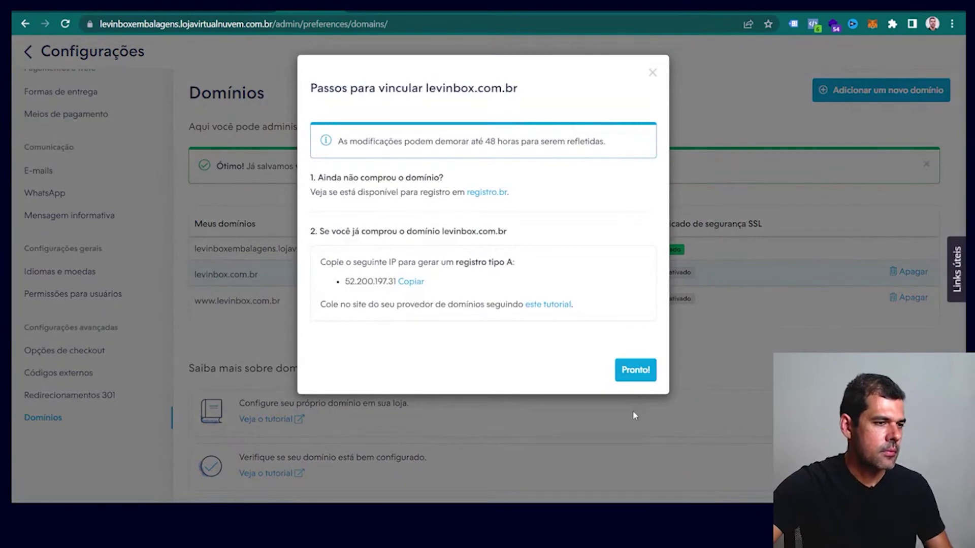
{"action": "left_click", "coordinate": [634, 378]}
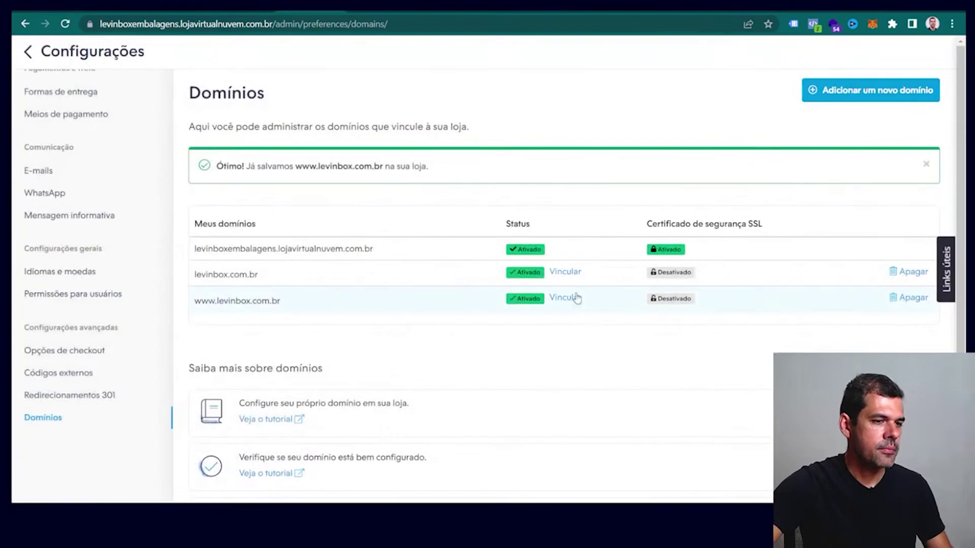
{"action": "left_click", "coordinate": [571, 300]}
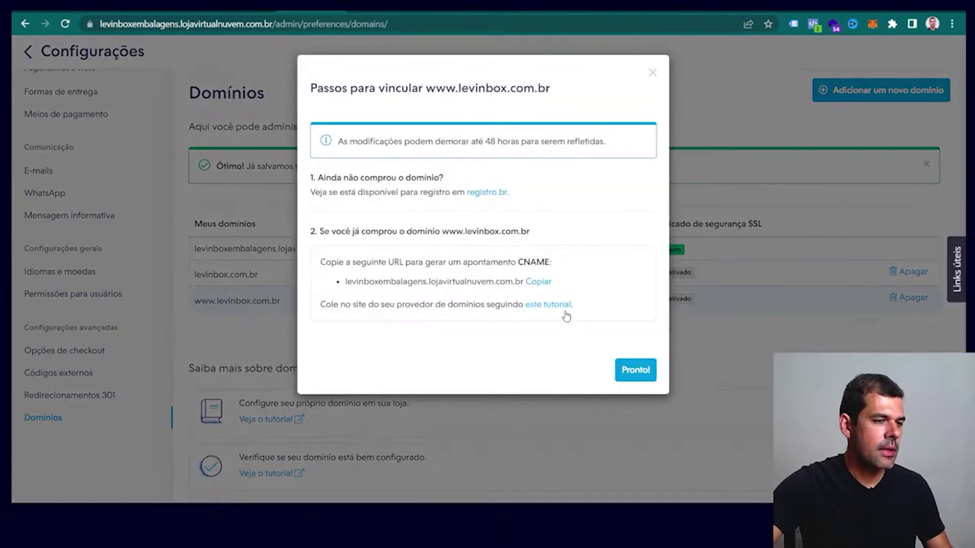
{"action": "left_click", "coordinate": [631, 373]}
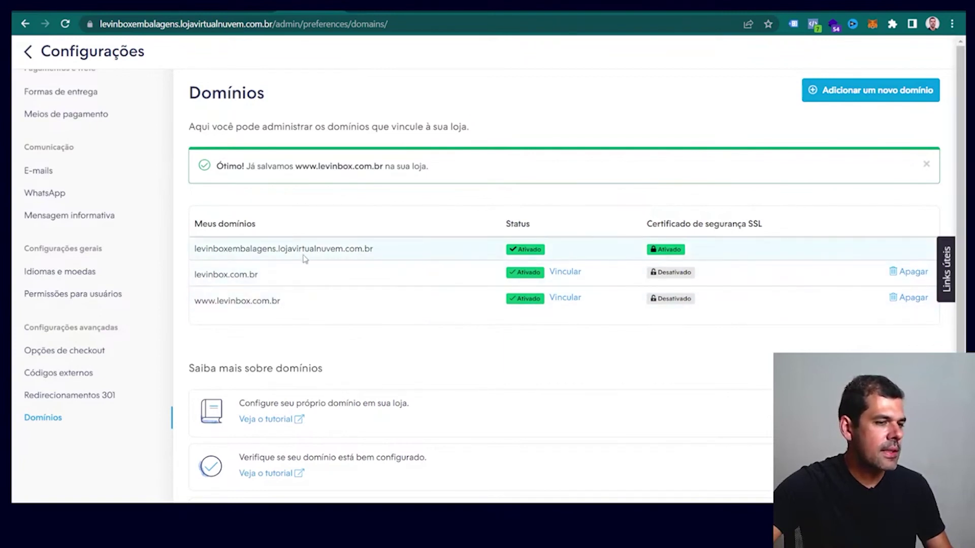
Check the SSL certificate column for the listed domains and reopen the linking option of levinbox.com.br.
{"action": "scroll", "coordinate": [585, 291], "scroll_direction": "down", "scroll_amount": 2}
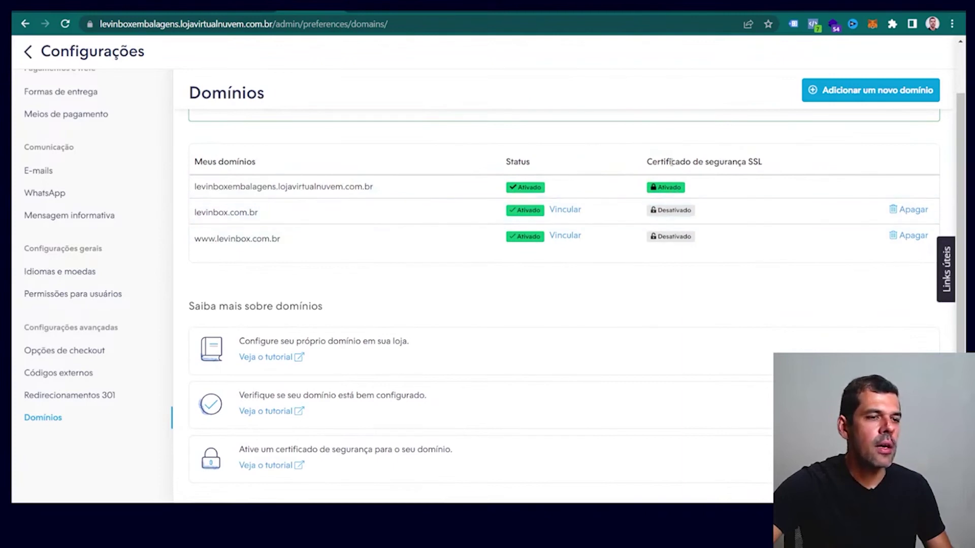
{"action": "left_click_drag", "start_coordinate": [652, 161], "coordinate": [725, 151]}
{"action": "left_click", "coordinate": [784, 170]}
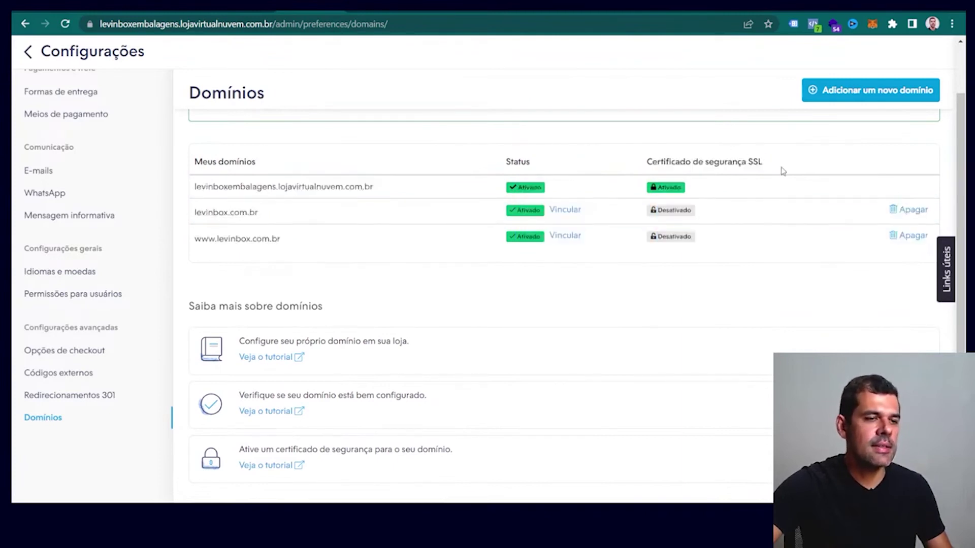
{"action": "left_click", "coordinate": [572, 210]}
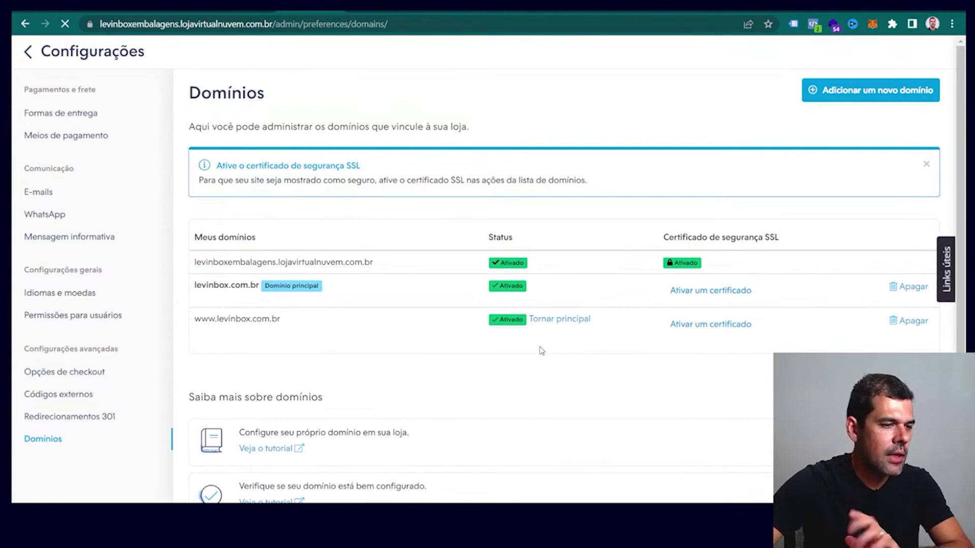
{"action": "scroll", "coordinate": [553, 337], "scroll_direction": "down", "scroll_amount": 1}
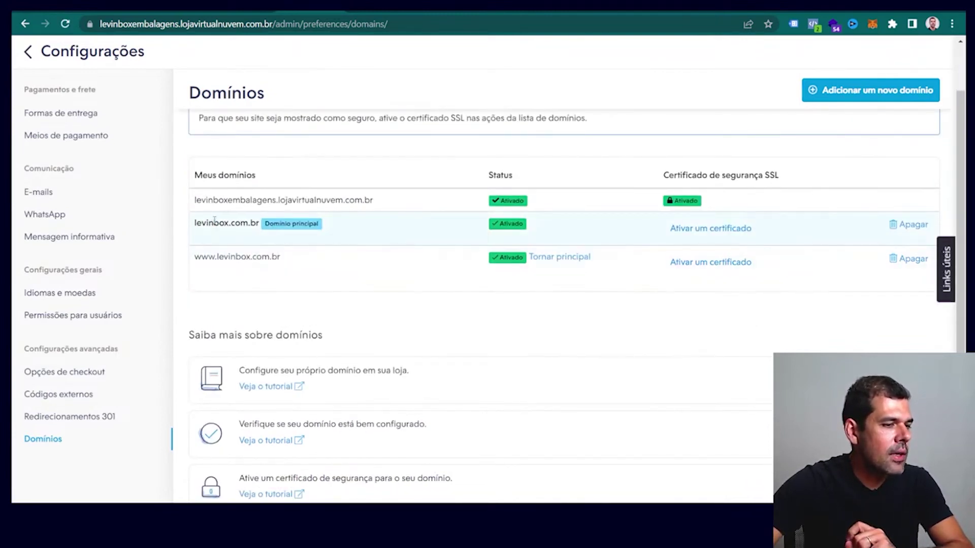
{"action": "left_click_drag", "start_coordinate": [214, 220], "coordinate": [249, 220]}
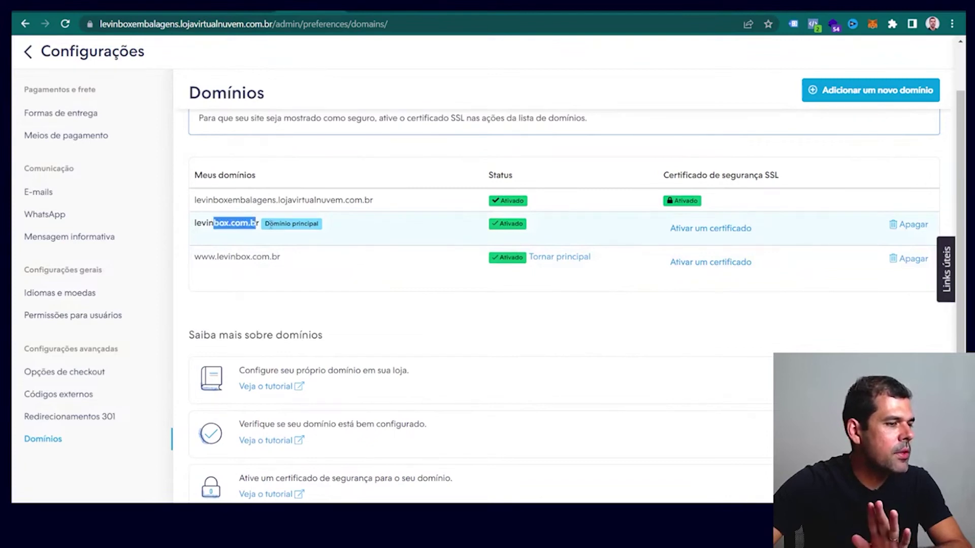
{"action": "triple_click", "coordinate": [323, 221]}
{"action": "left_click", "coordinate": [349, 233]}
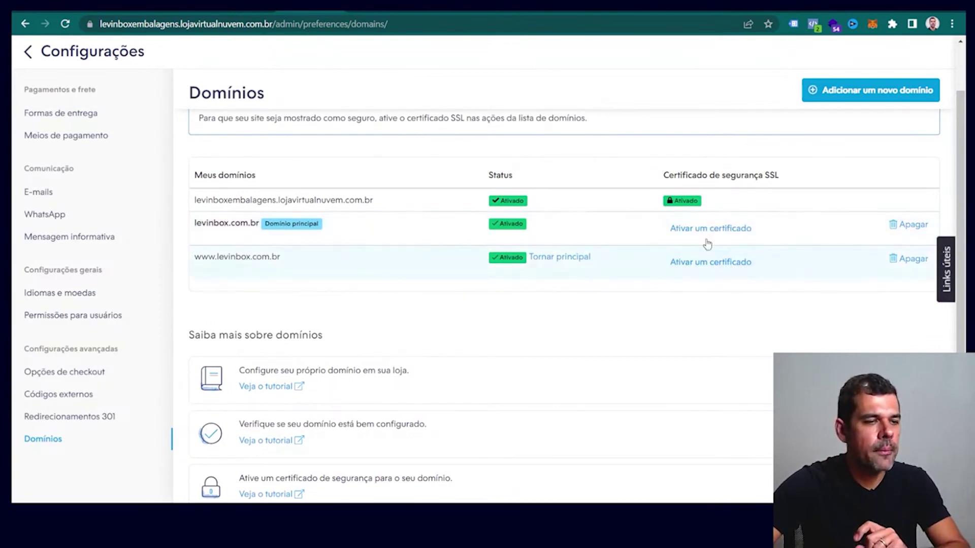
{"action": "left_click_drag", "start_coordinate": [200, 220], "coordinate": [256, 224]}
{"action": "left_click_drag", "start_coordinate": [201, 257], "coordinate": [278, 256]}
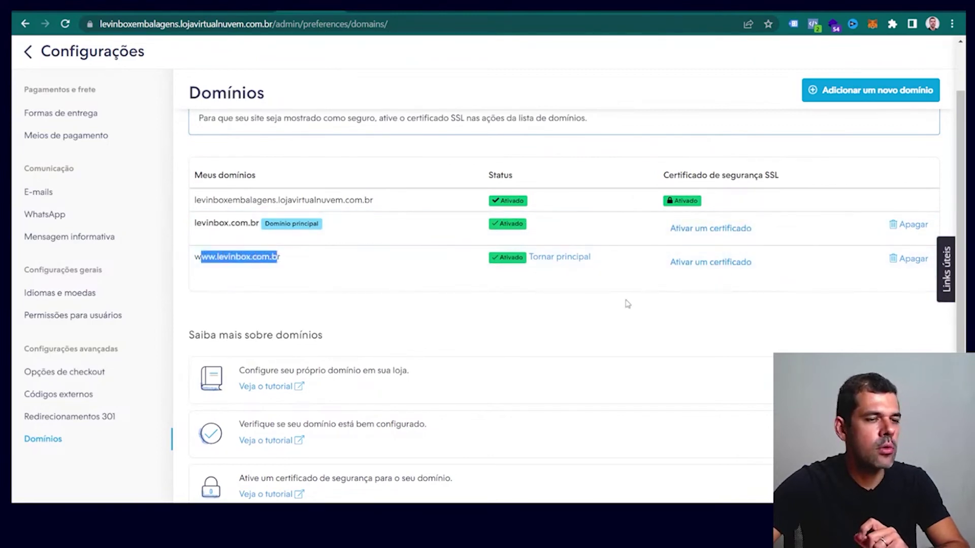
{"action": "left_click", "coordinate": [726, 230]}
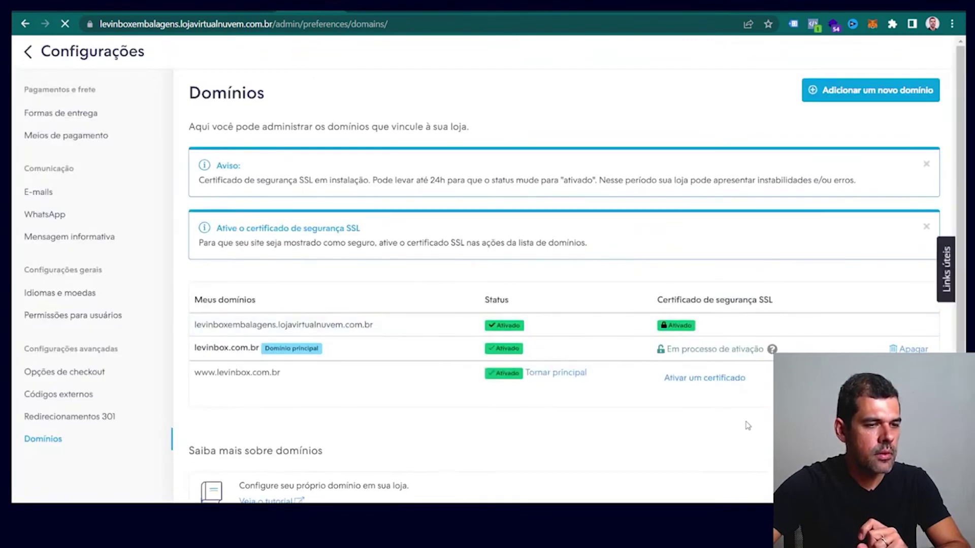
{"action": "scroll", "coordinate": [747, 423], "scroll_direction": "down", "scroll_amount": 2}
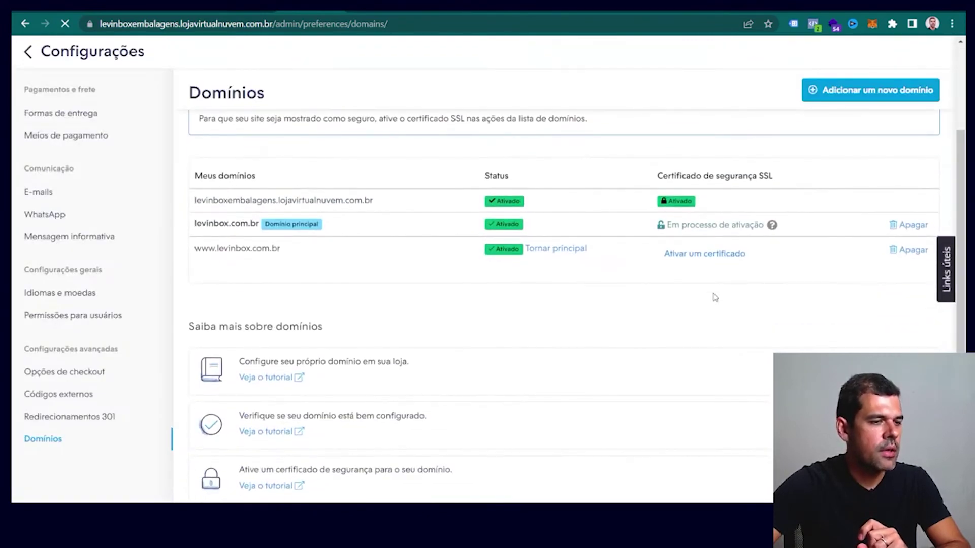
{"action": "left_click", "coordinate": [708, 260]}
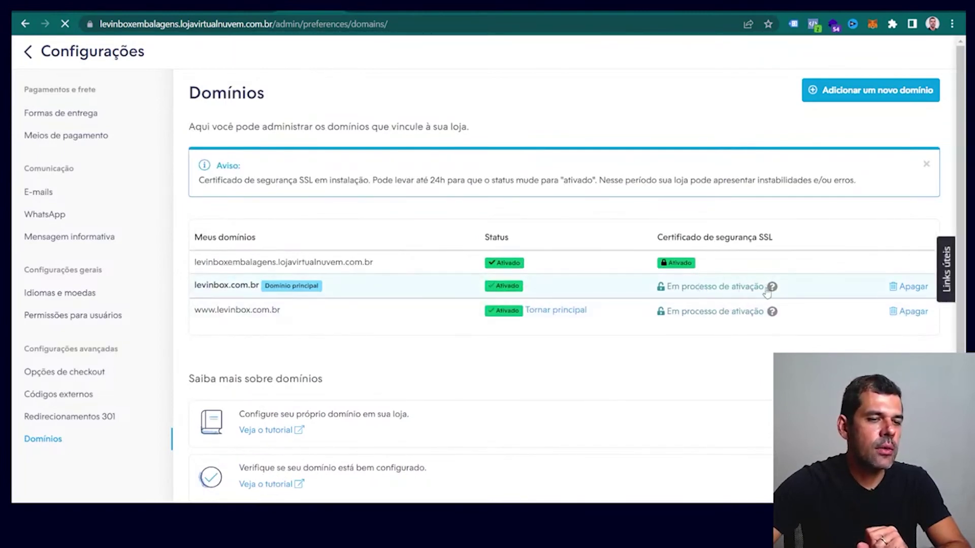
{"action": "scroll", "coordinate": [769, 289], "scroll_direction": "down", "scroll_amount": 2}
{"action": "scroll", "coordinate": [767, 342], "scroll_direction": "up", "scroll_amount": 2}
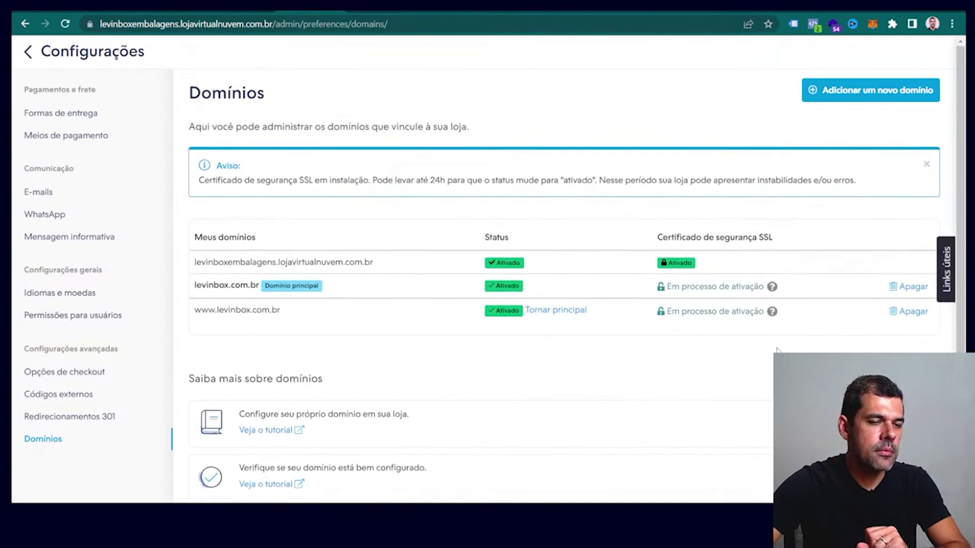
{"action": "mouse_move", "coordinate": [772, 288]}
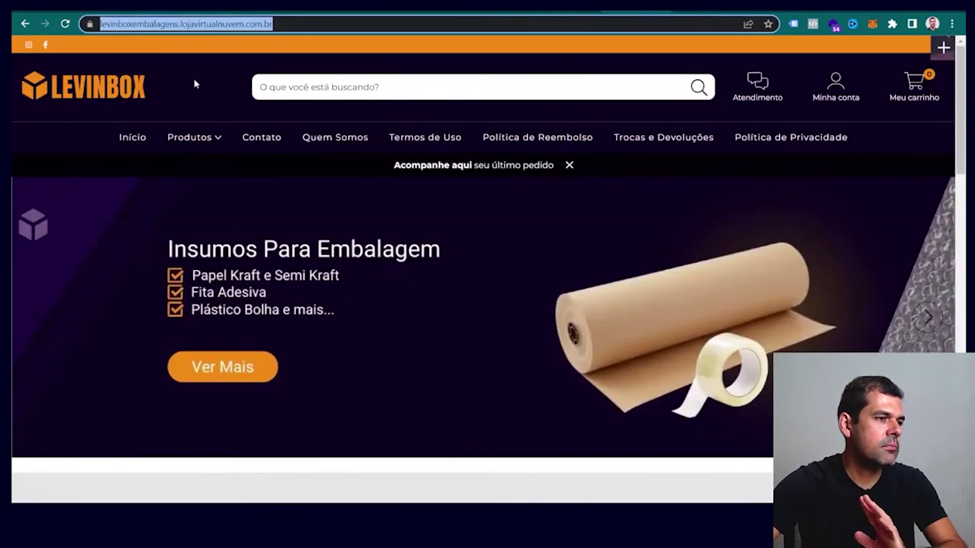
Reload the storefront at its original Nuvemshop address and open levinbox.com.br in a new browser tab.
{"action": "left_click", "coordinate": [207, 87]}
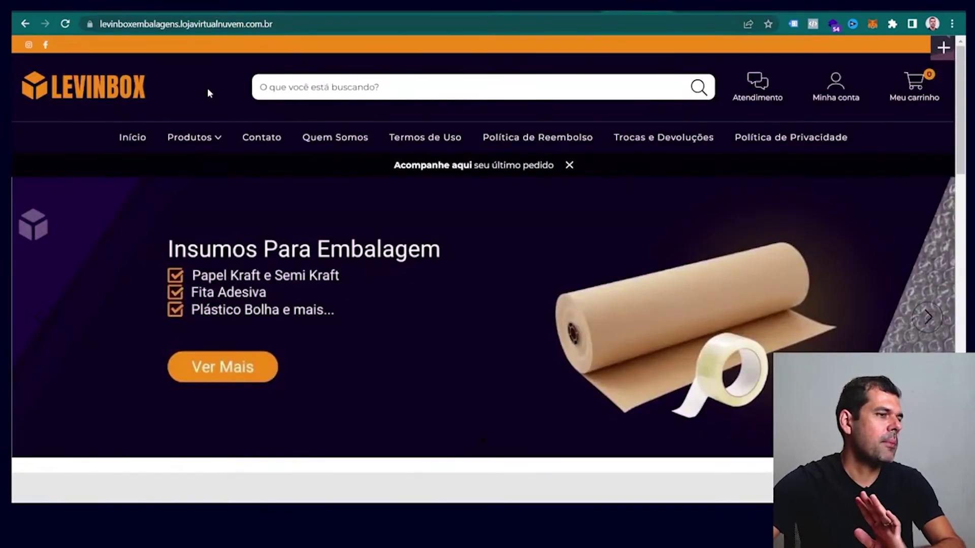
{"action": "left_click", "coordinate": [66, 23]}
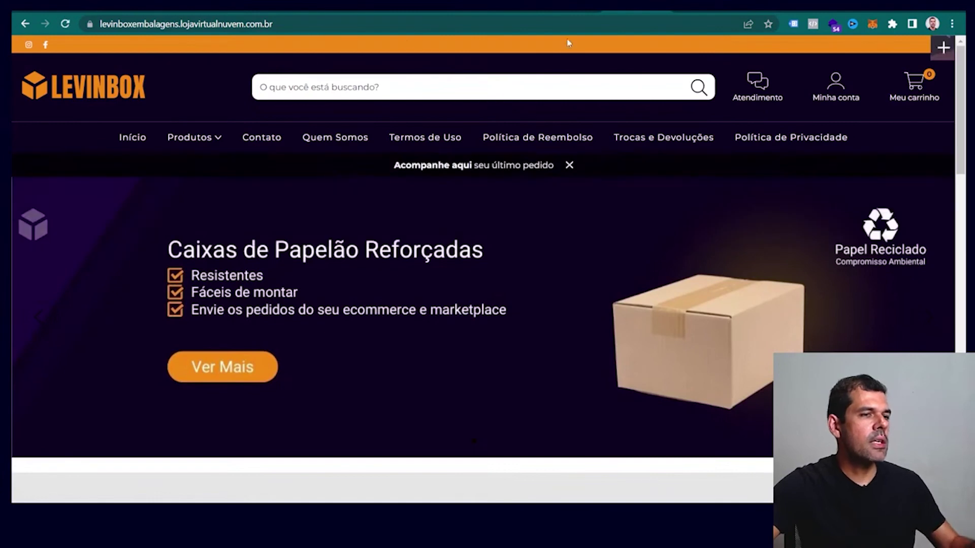
{"action": "key", "text": "ctrl+t"}
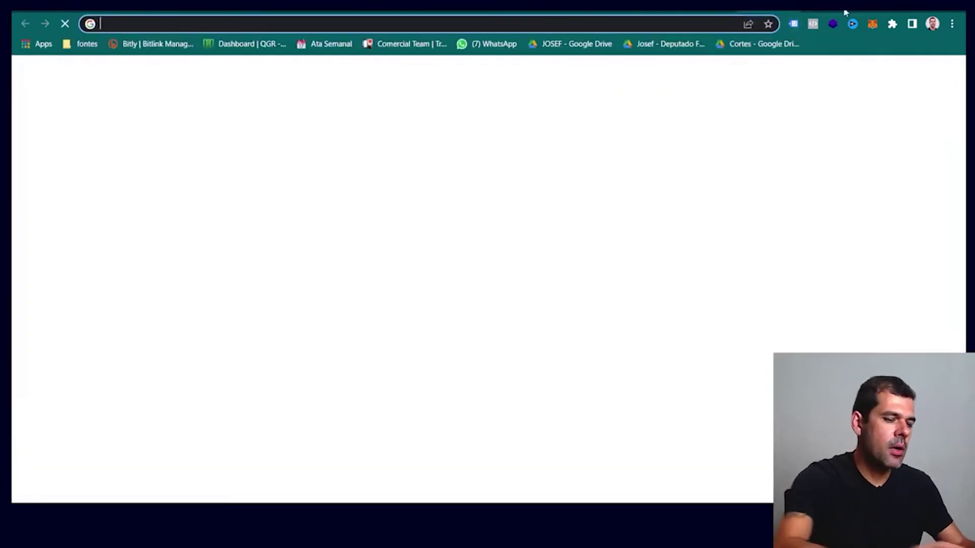
{"action": "type", "text": "levinbox.co"}
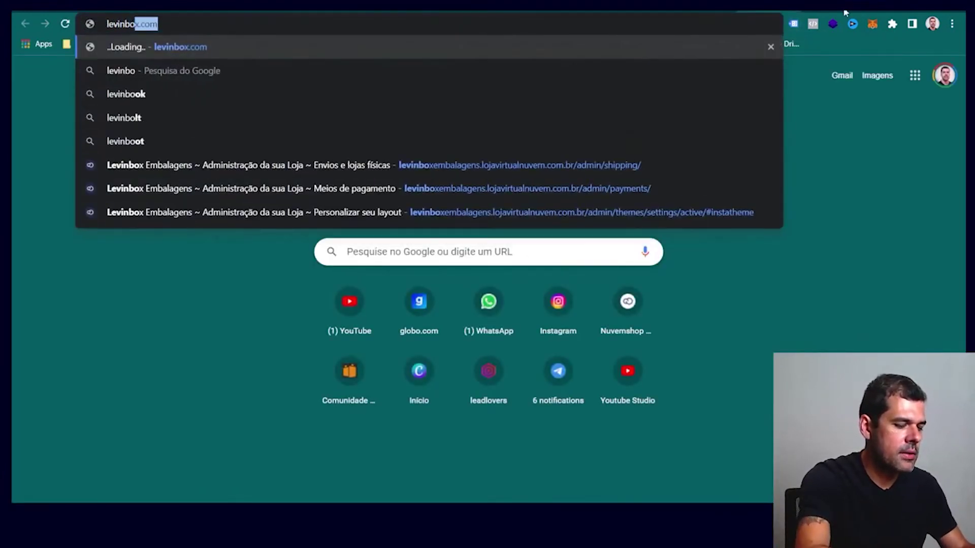
{"action": "type", "text": "m.br"}
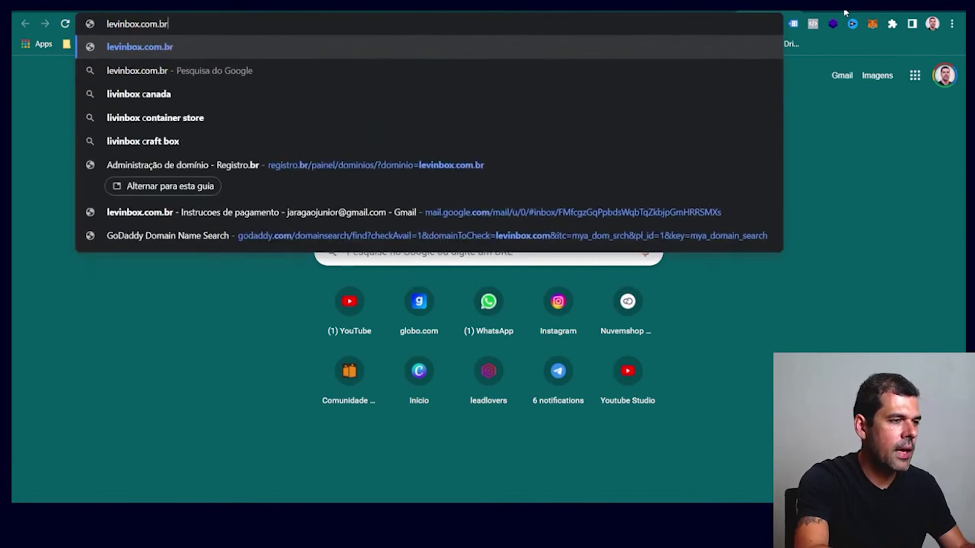
{"action": "key", "text": "Return"}
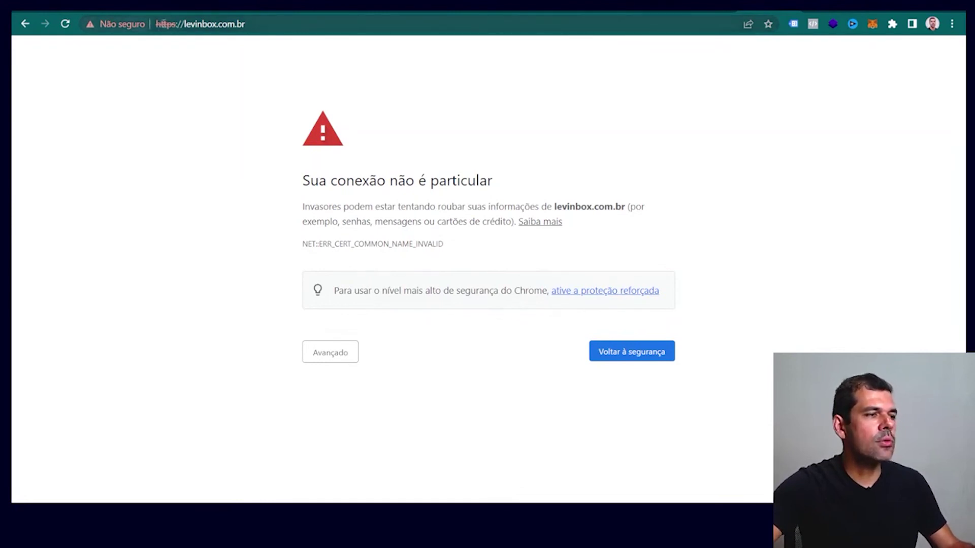
Expand the details of the connection privacy warning and proceed to levinbox.com.br despite it being unsafe.
{"action": "left_click_drag", "start_coordinate": [174, 26], "coordinate": [160, 24]}
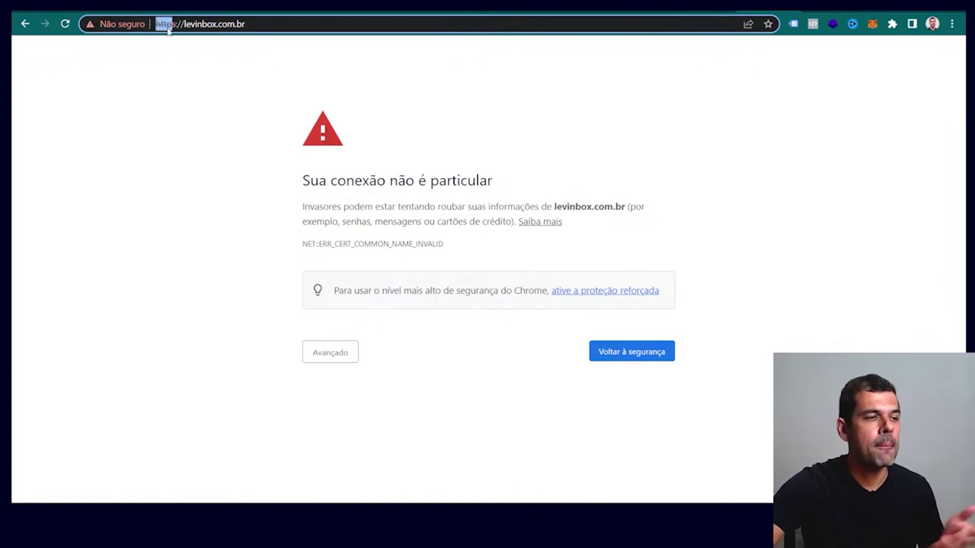
{"action": "left_click", "coordinate": [341, 355]}
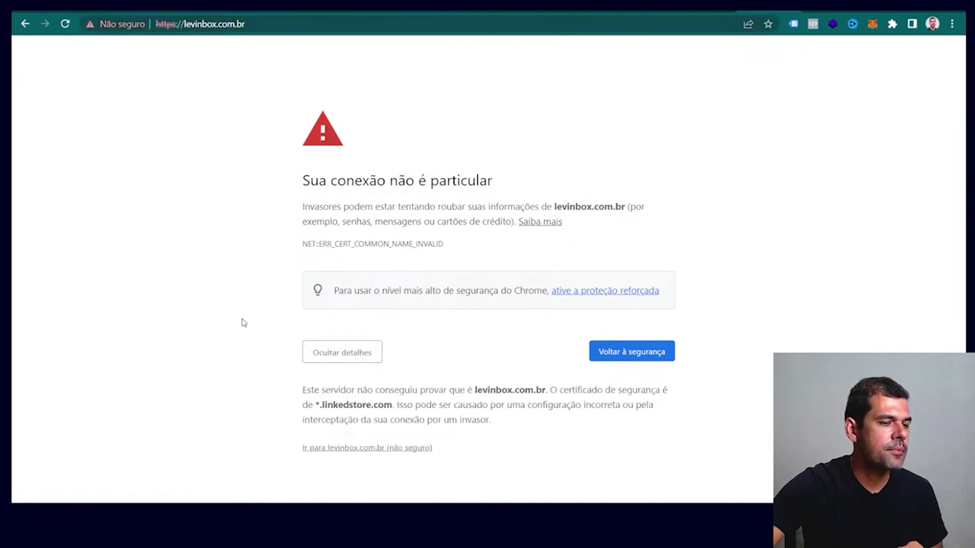
{"action": "left_click", "coordinate": [340, 449]}
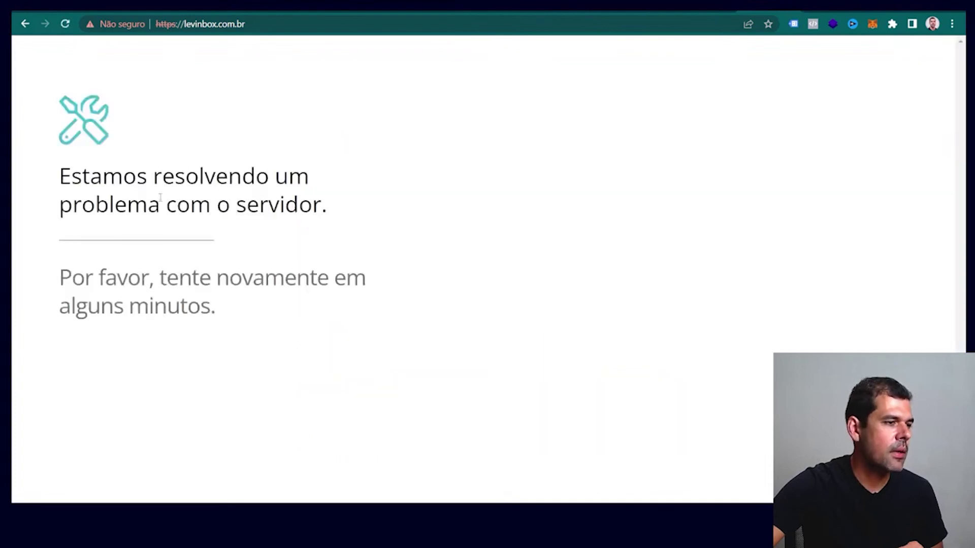
Read the server message displayed on levinbox.com.br and check the page's address.
{"action": "left_click_drag", "start_coordinate": [90, 176], "coordinate": [359, 219]}
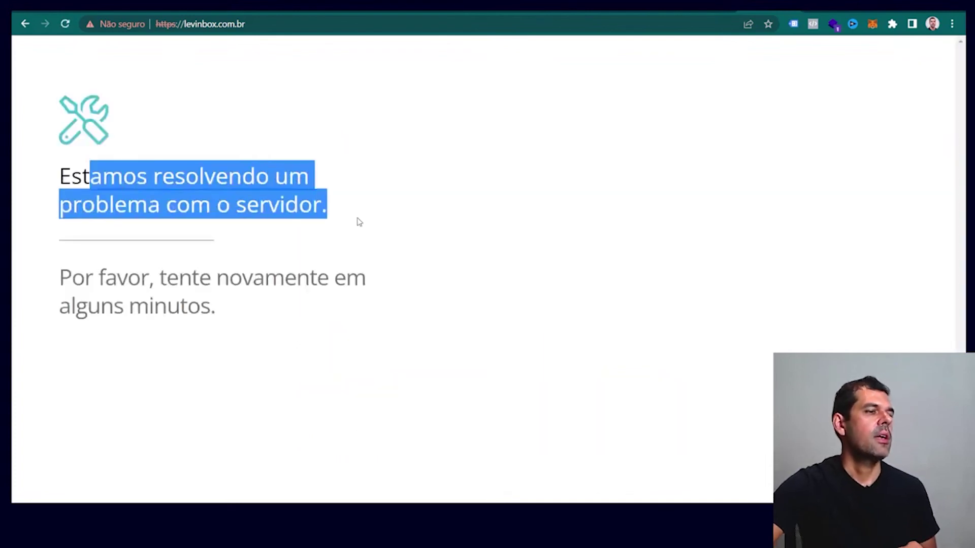
{"action": "left_click", "coordinate": [242, 304]}
{"action": "left_click_drag", "start_coordinate": [60, 180], "coordinate": [316, 310]}
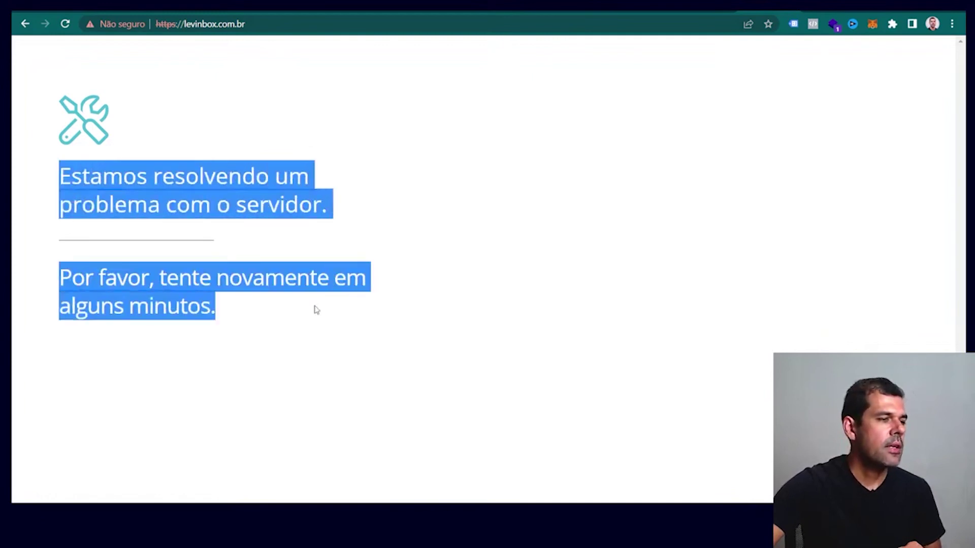
{"action": "left_click", "coordinate": [259, 328]}
{"action": "left_click_drag", "start_coordinate": [217, 304], "coordinate": [60, 170]}
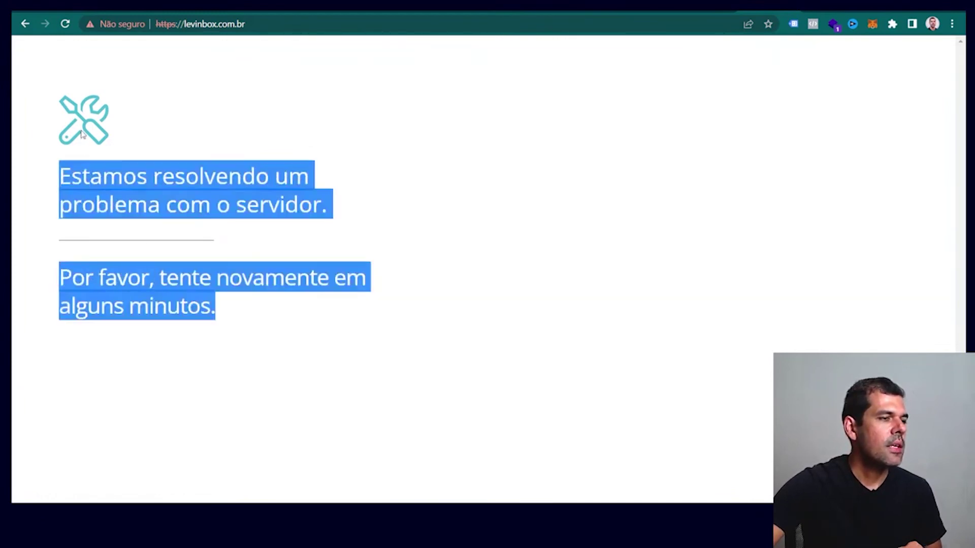
{"action": "left_click", "coordinate": [279, 26]}
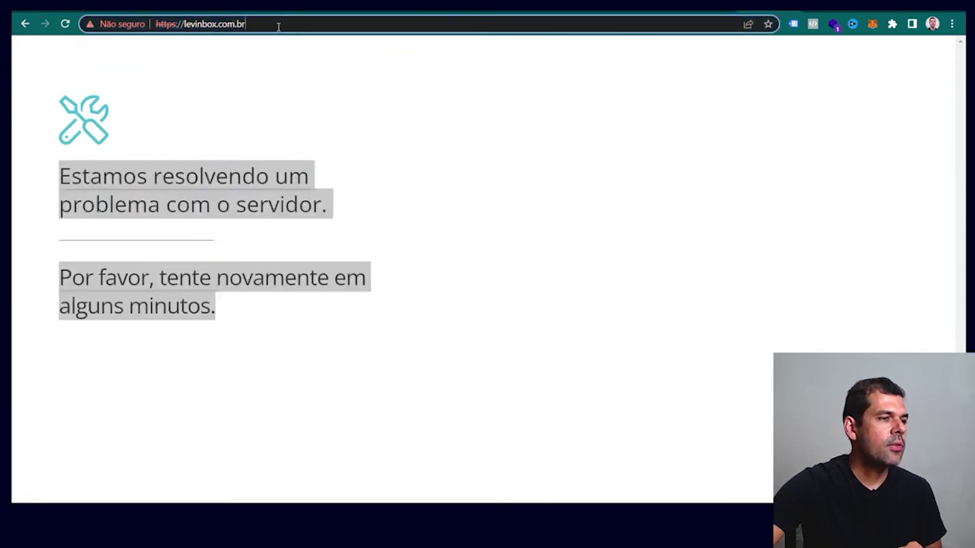
{"action": "left_click", "coordinate": [335, 226]}
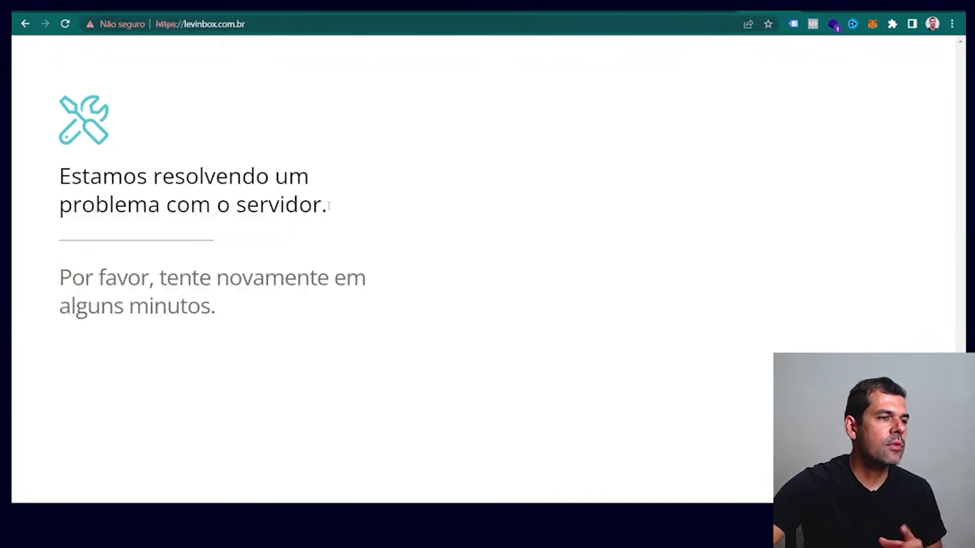